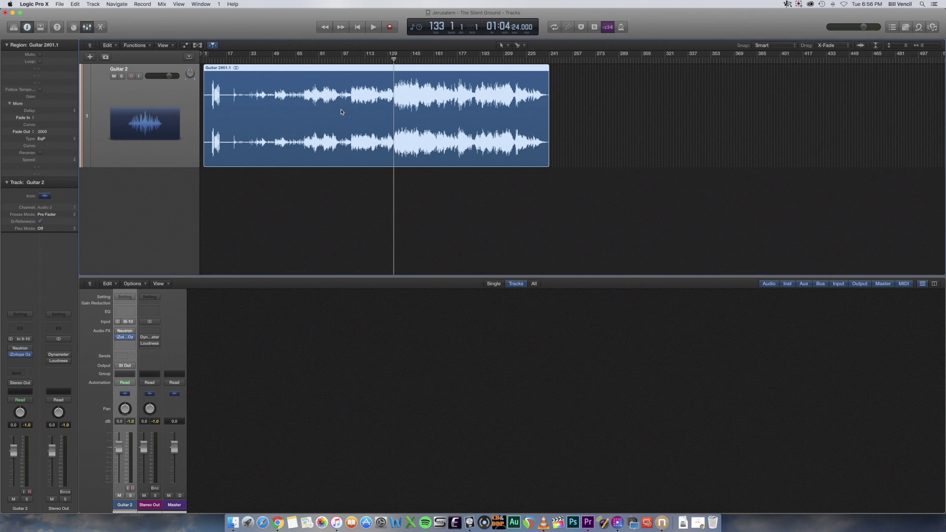
- Play the Guitar 2 region from bar 133 to audition its current sound, and stop playback
key(space)
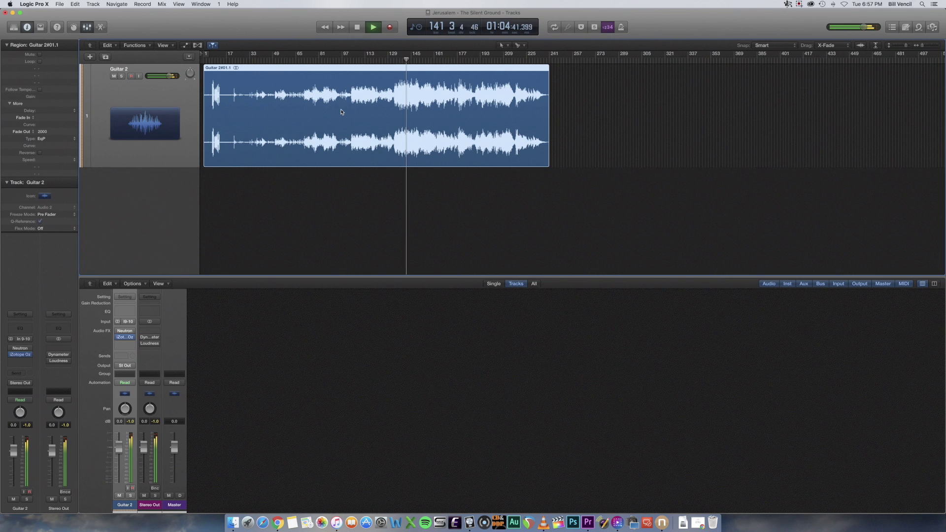
key(space)
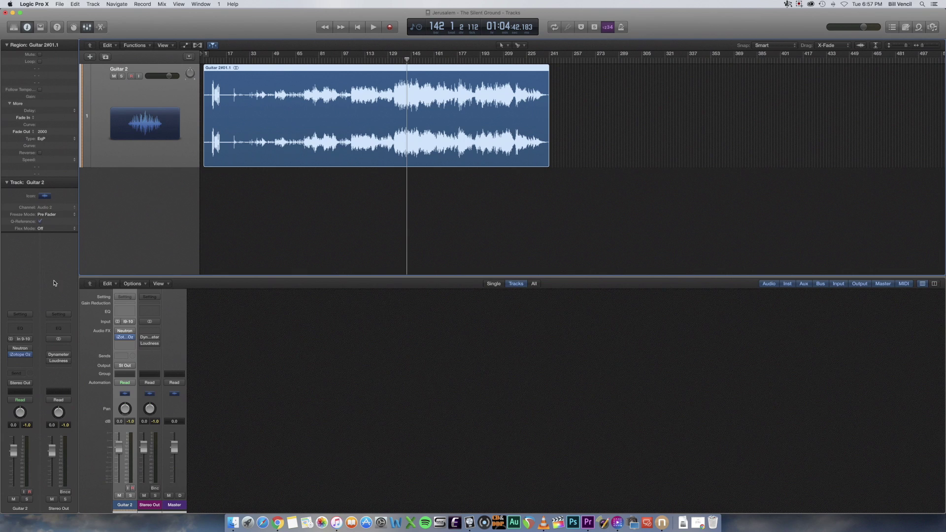
- Turn on and open the Neutron plug-in on Guitar 2, close its preset manager, and move the plug-in window to mid-screen
click(20, 351)
click(20, 351)
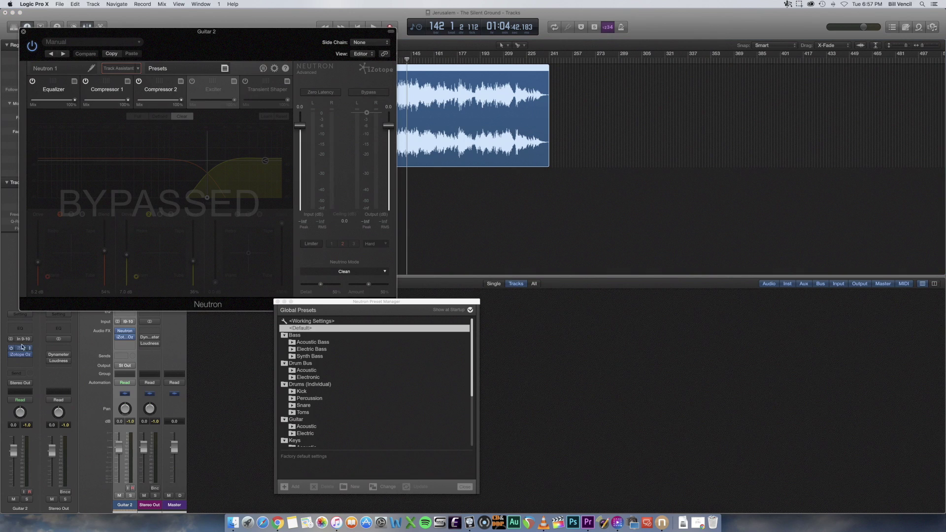
click(277, 303)
drag(140, 36, 382, 130)
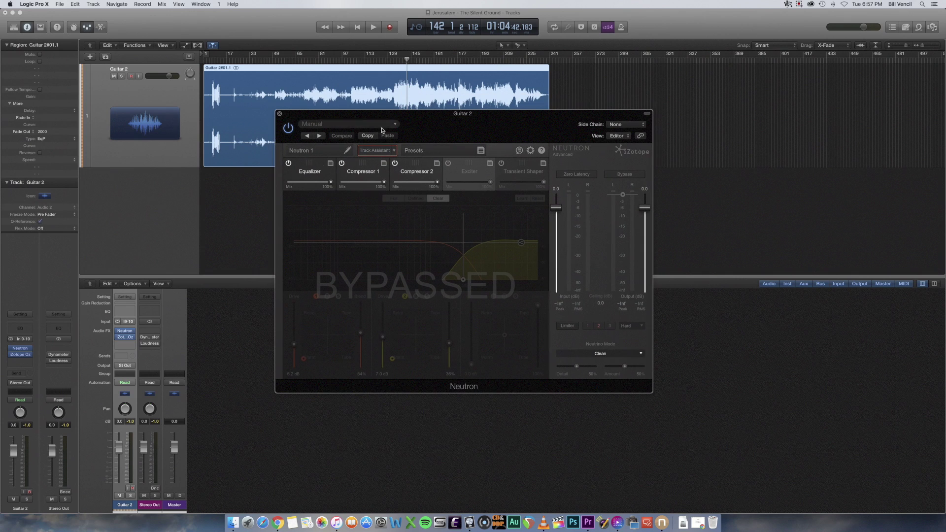
click(305, 151)
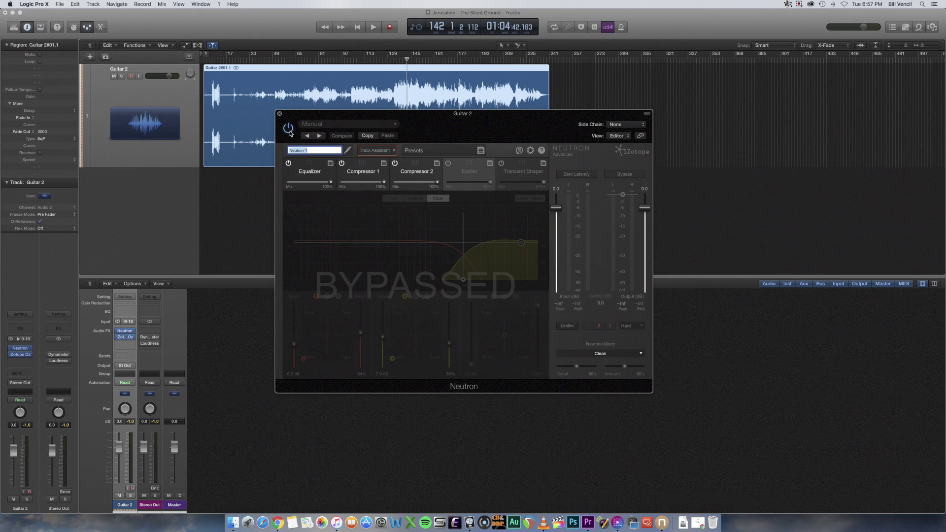
click(334, 116)
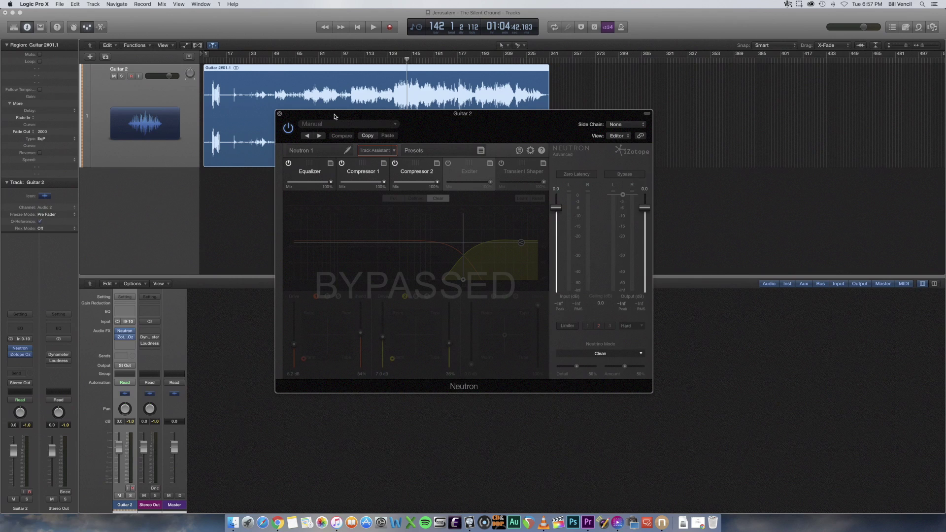
- Disable Neutron's Compressor 1 and Compressor 2 modules and display the Equalizer module
click(289, 129)
click(288, 128)
click(342, 164)
click(395, 163)
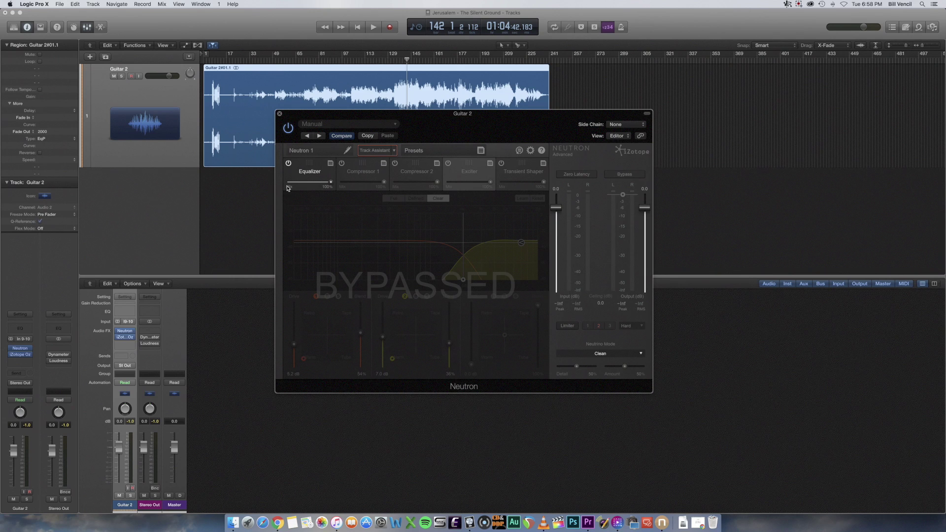
click(309, 178)
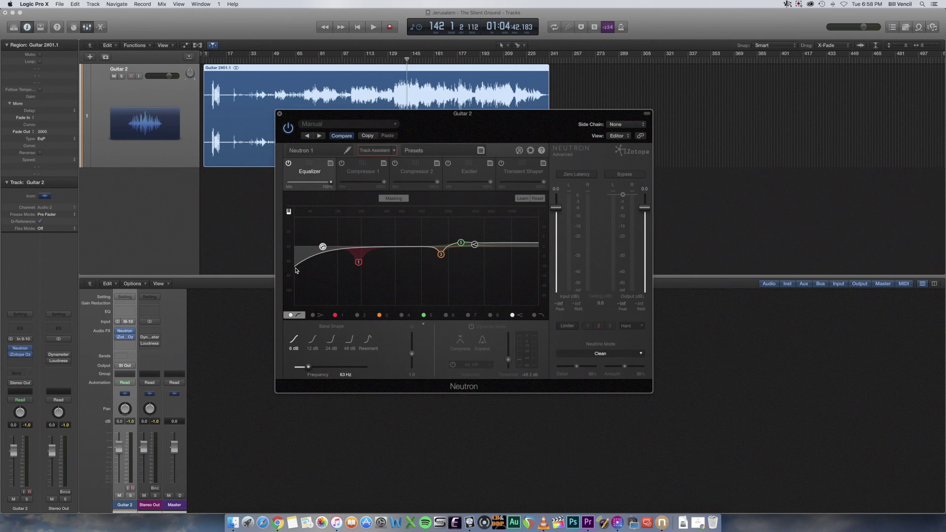
- Inspect the settings of EQ bands 1, 3 and 5, auditioning band 1's dynamic compression during playback
click(358, 264)
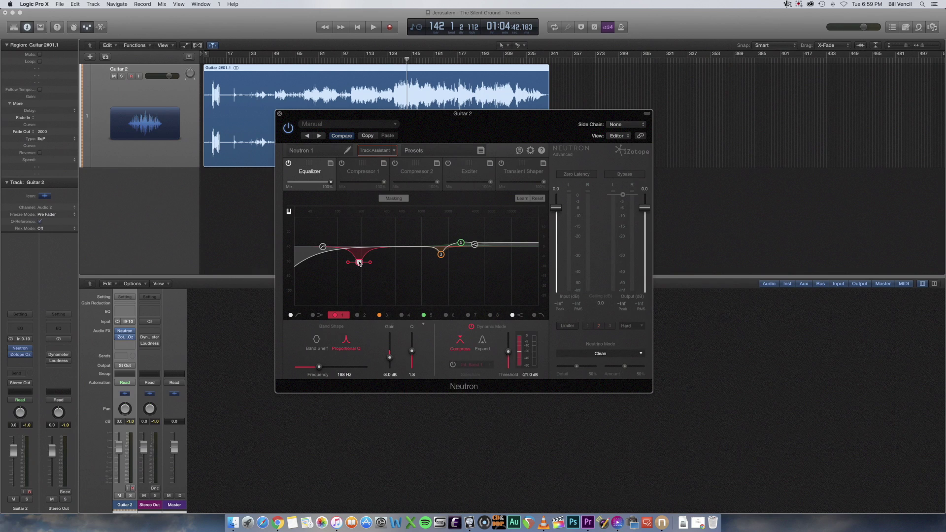
key(space)
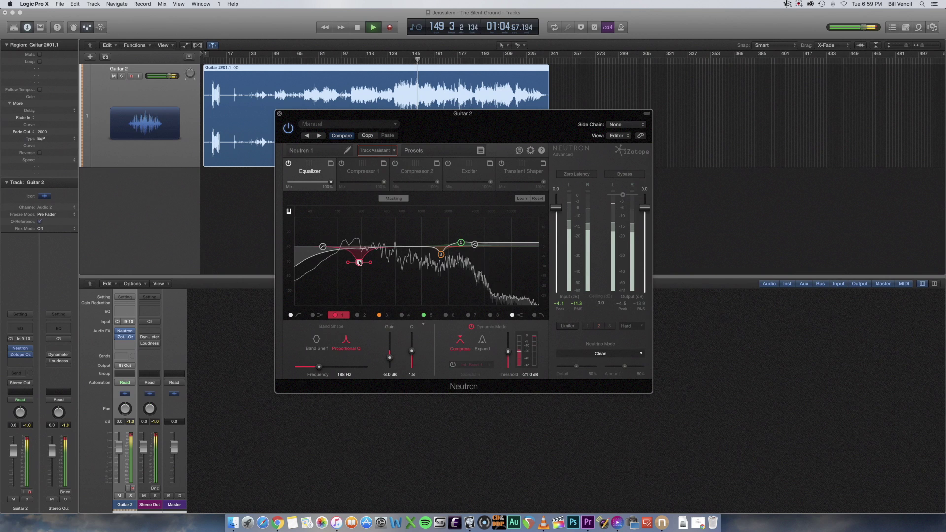
key(space)
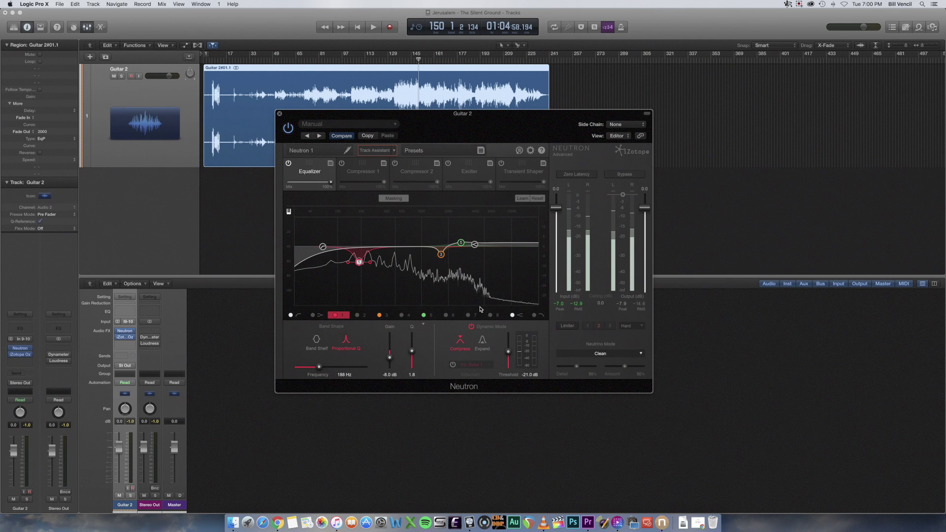
key(space)
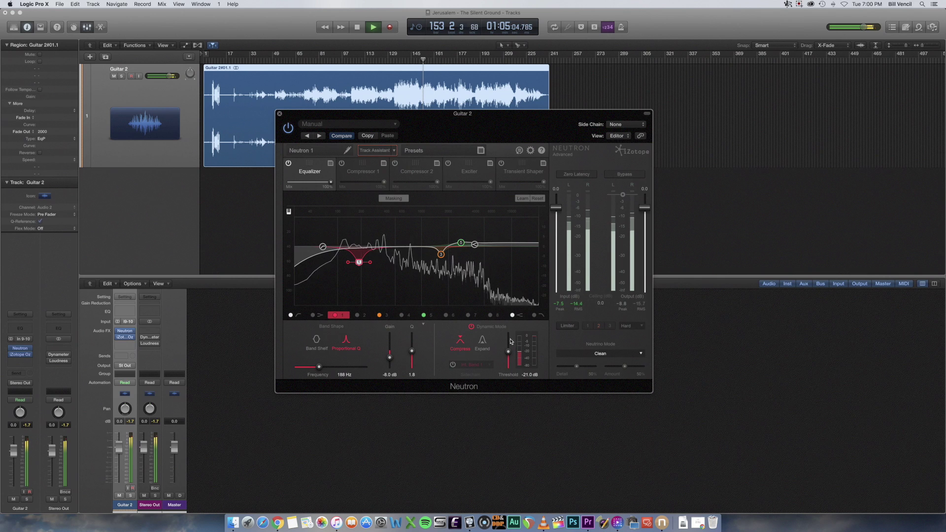
key(space)
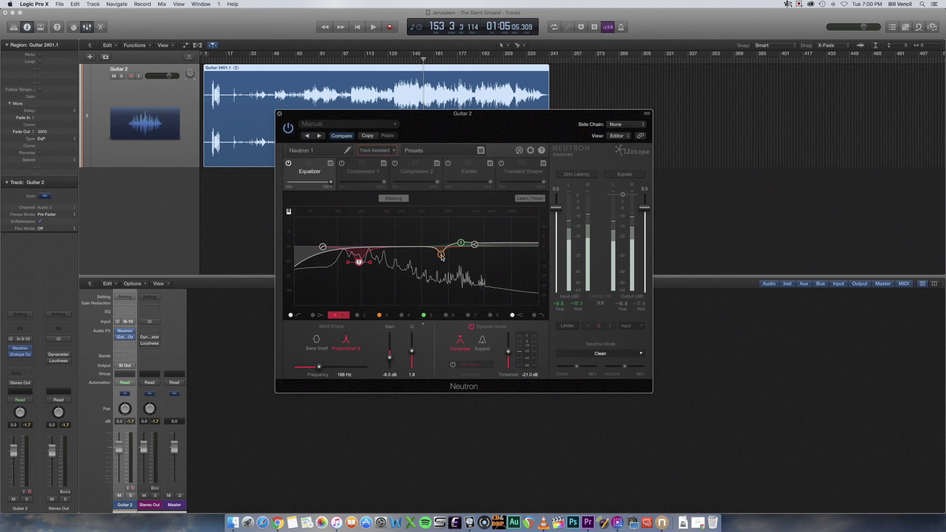
click(441, 255)
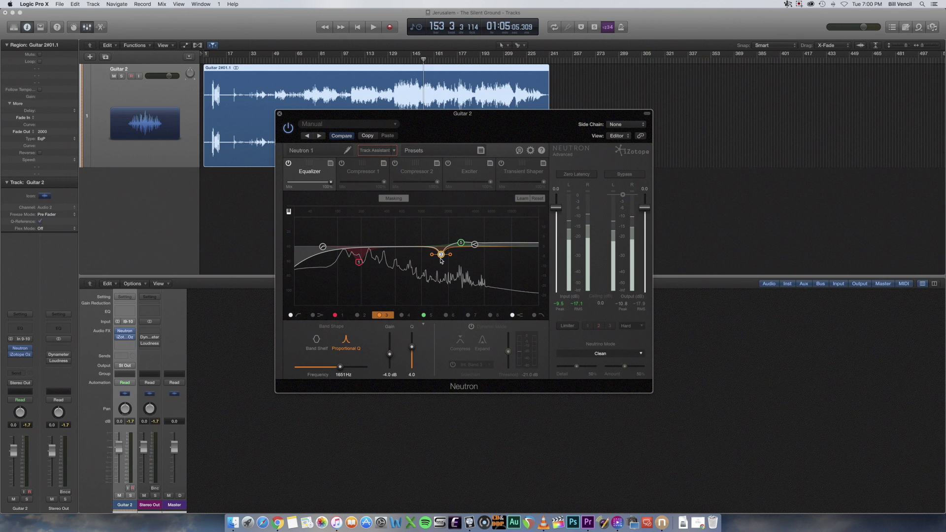
click(462, 244)
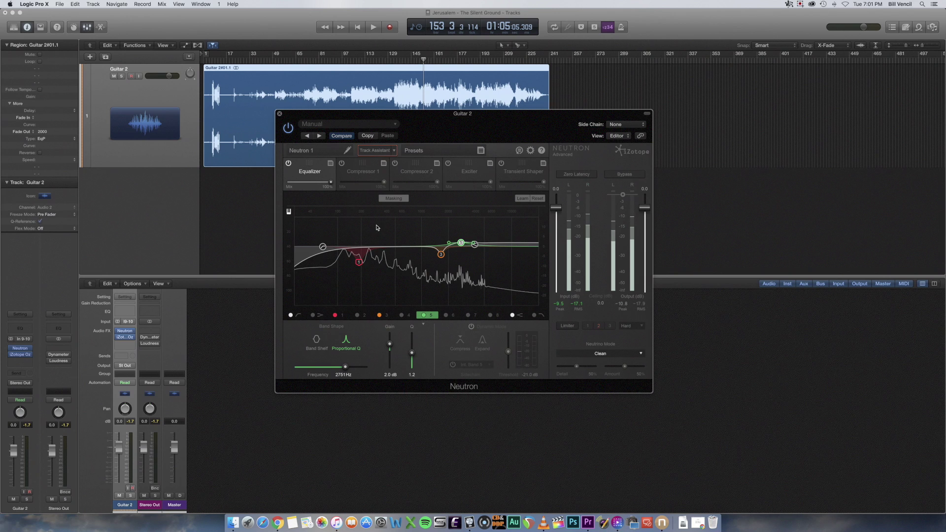
- Play the guitar from around bar 137 and compare its sound with the Equalizer module bypassed and enabled
click(401, 60)
key(space)
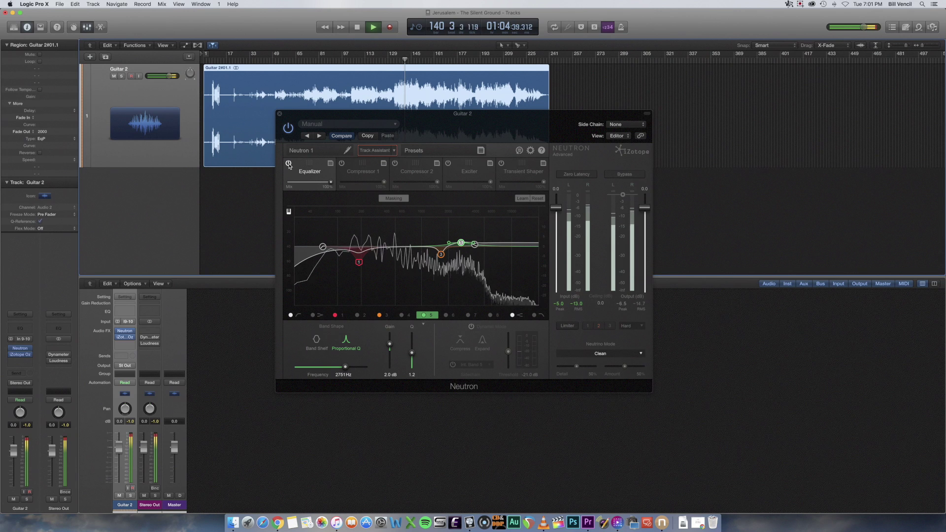
key(space)
key(space)
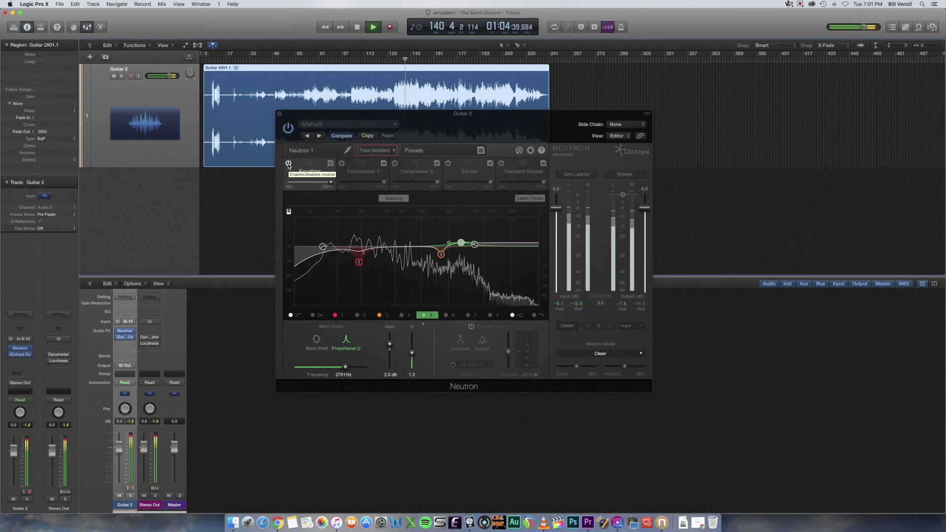
click(288, 164)
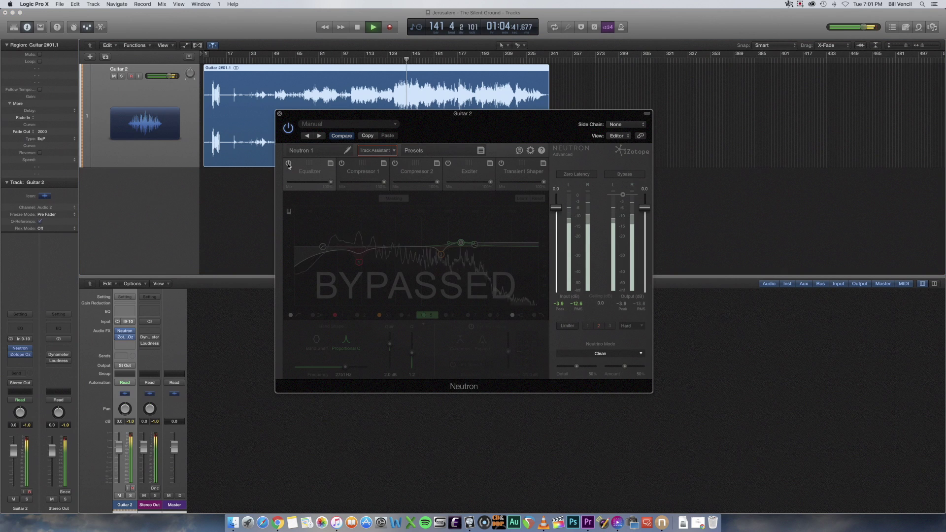
click(288, 164)
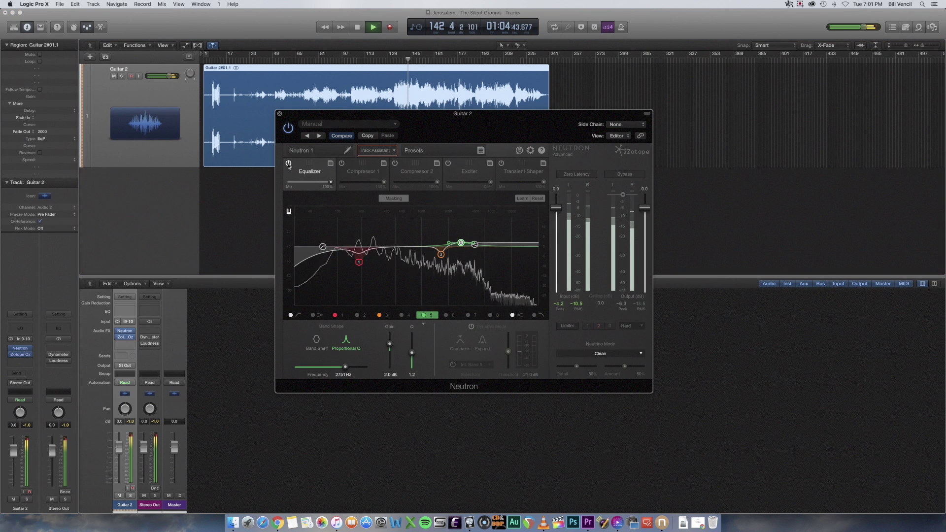
click(289, 164)
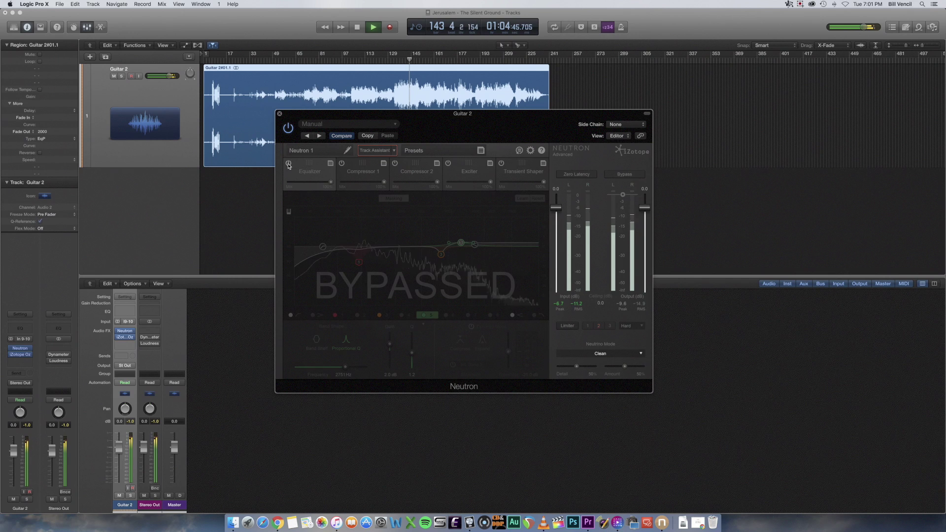
click(289, 163)
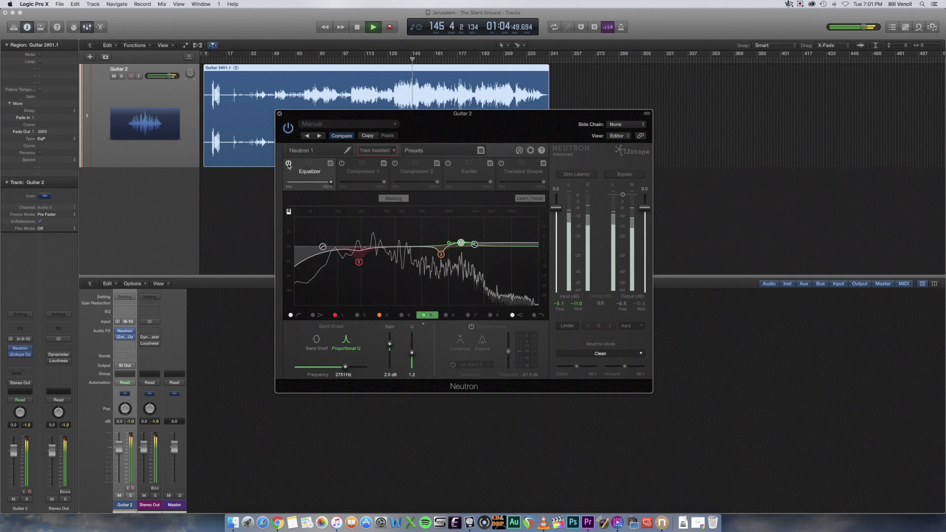
key(space)
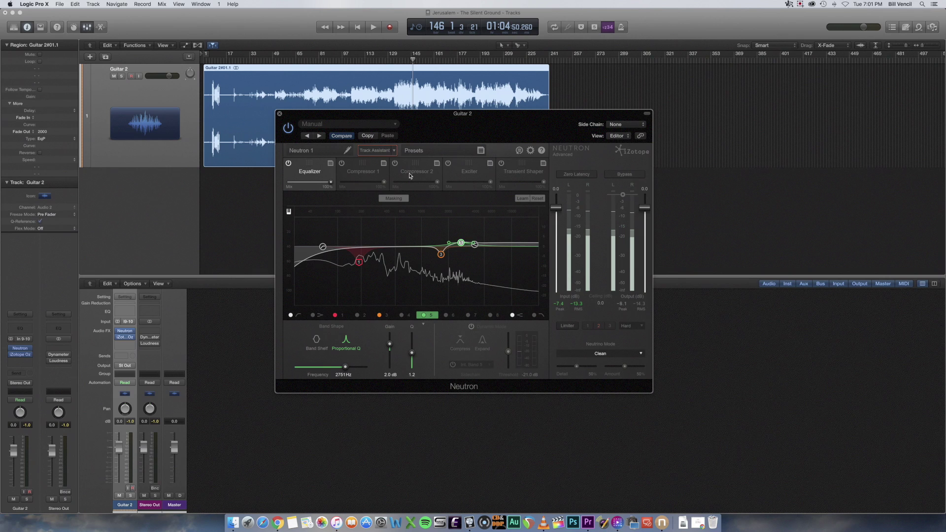
- Enable the Compressor 1 module and audition its effect on the guitar from bar 135
click(358, 173)
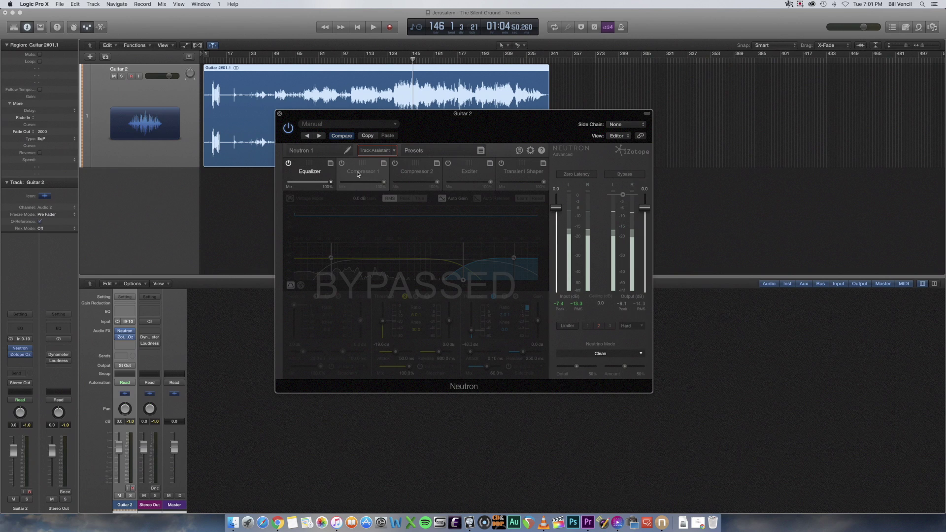
click(342, 164)
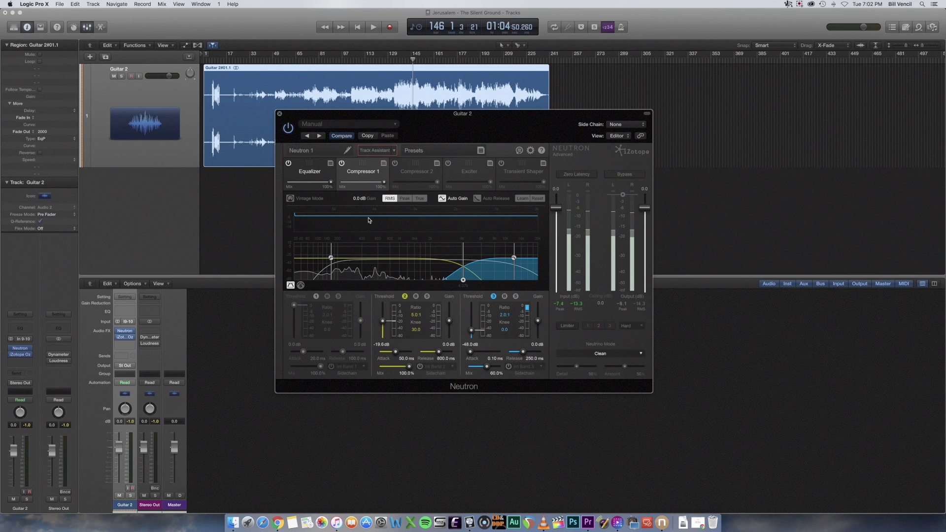
click(398, 63)
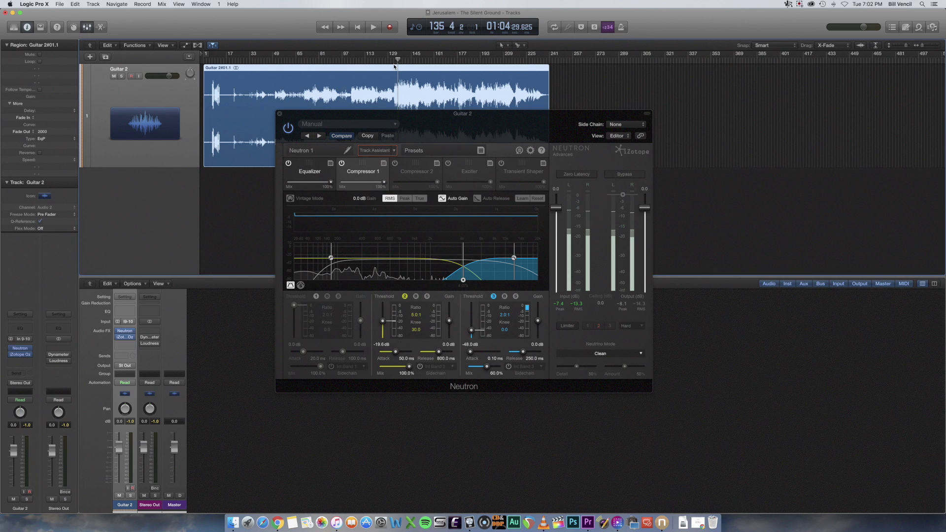
key(space)
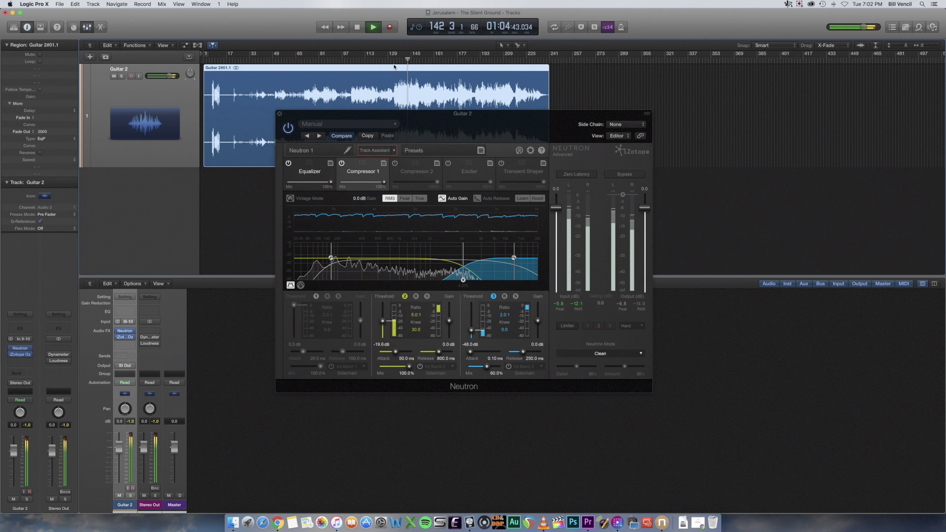
key(space)
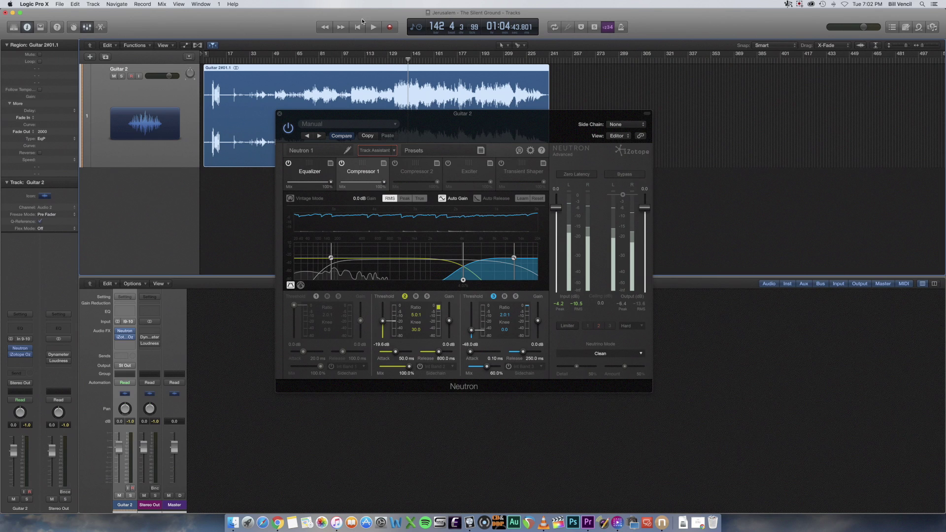
- Enable the Compressor 2 module, compare its settings with Compressor 1, and audition it from around bar 135
click(414, 169)
click(395, 163)
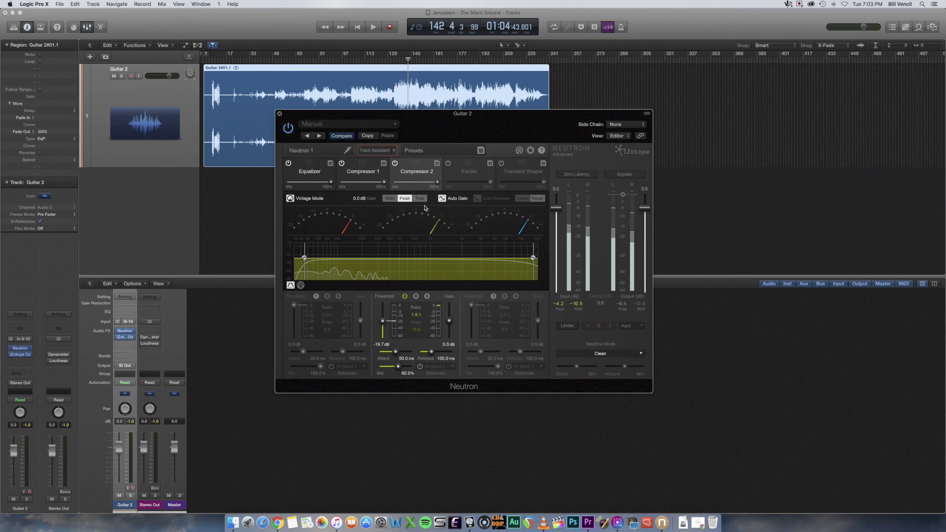
click(362, 169)
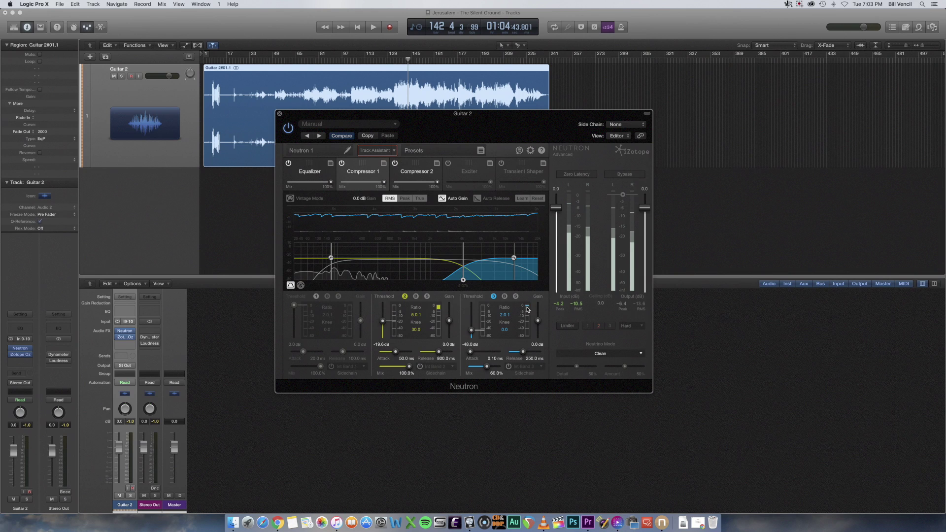
click(413, 171)
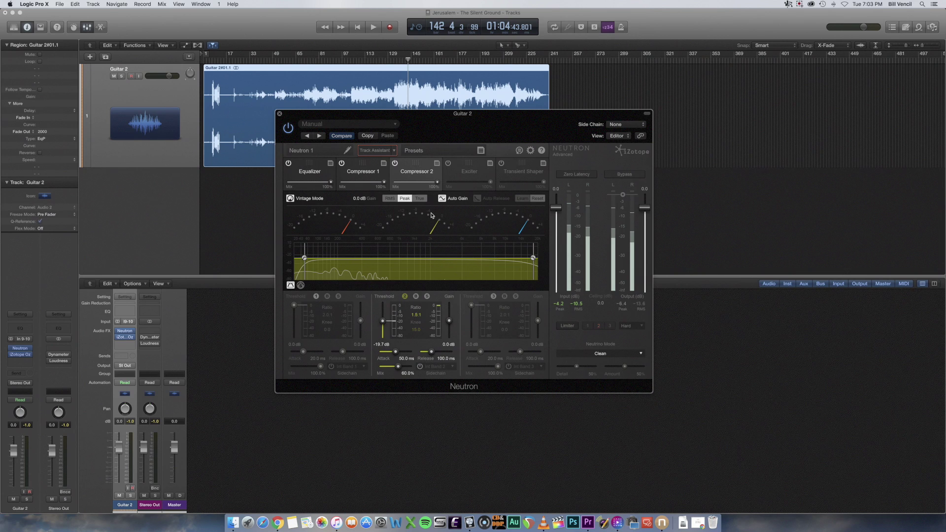
click(397, 60)
key(space)
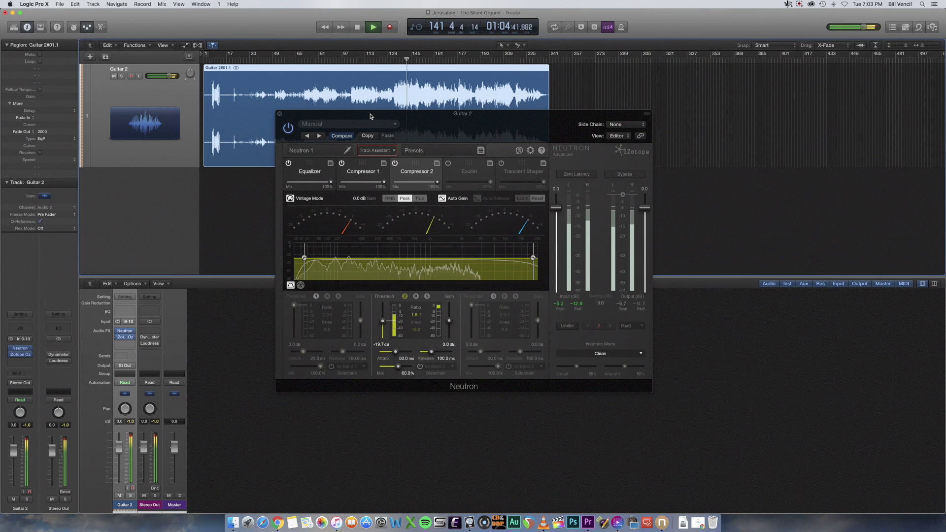
key(space)
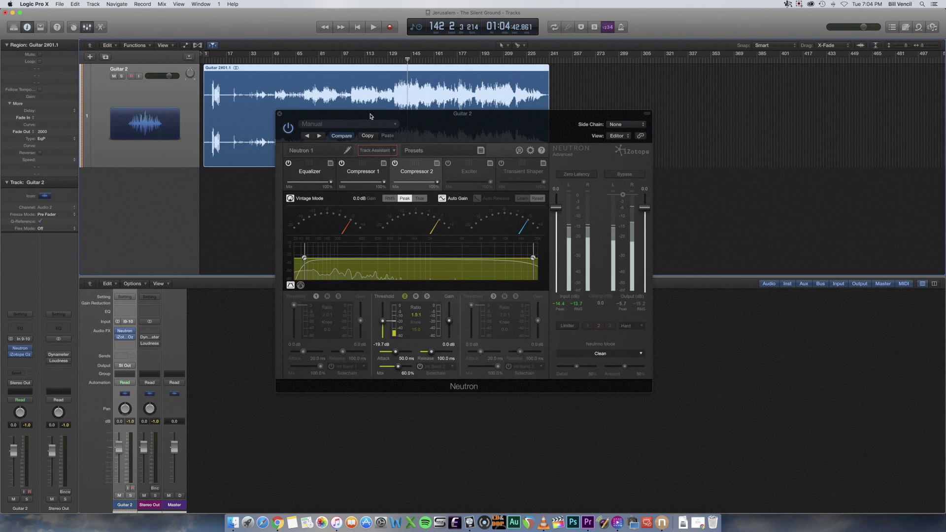
- Close Neutron, open the iZotope Ozone 7 plug-in on Guitar 2, and move its window to mid-screen
click(280, 115)
mouse_move(21, 356)
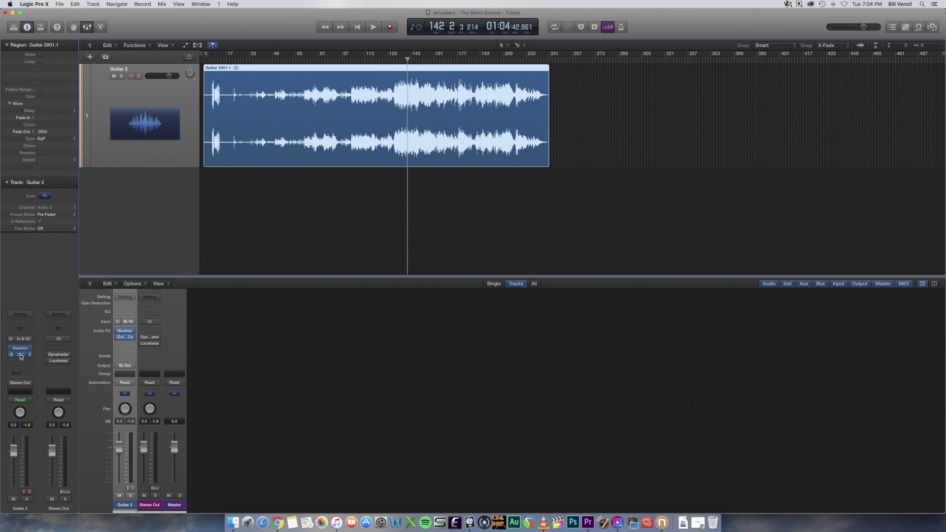
click(21, 356)
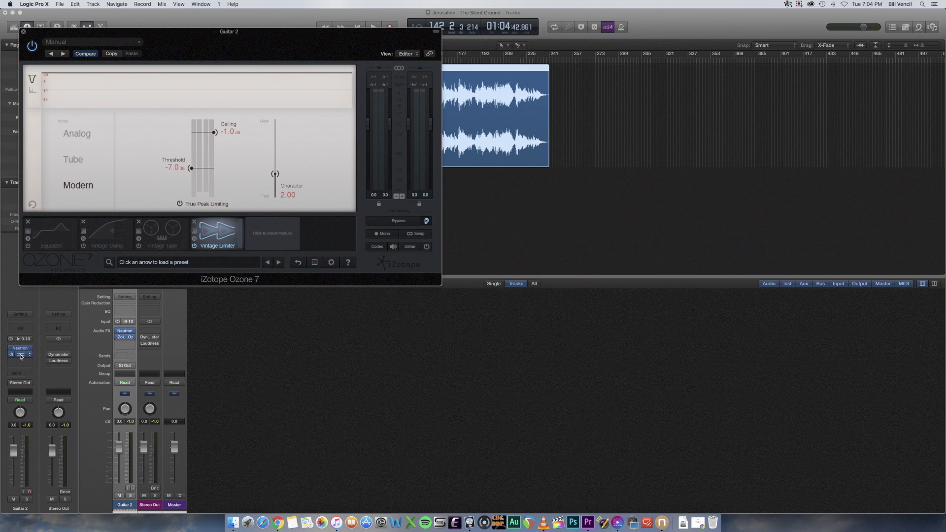
drag(179, 31, 414, 132)
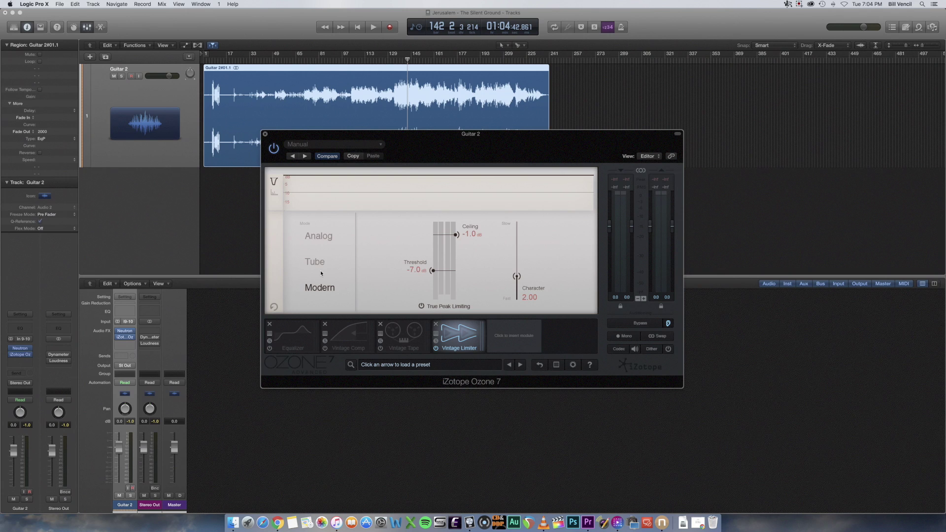
- Enable Ozone's Equalizer module, select Band 3 at 443 Hz, and move the plug-in window down to uncover the waveform
click(295, 337)
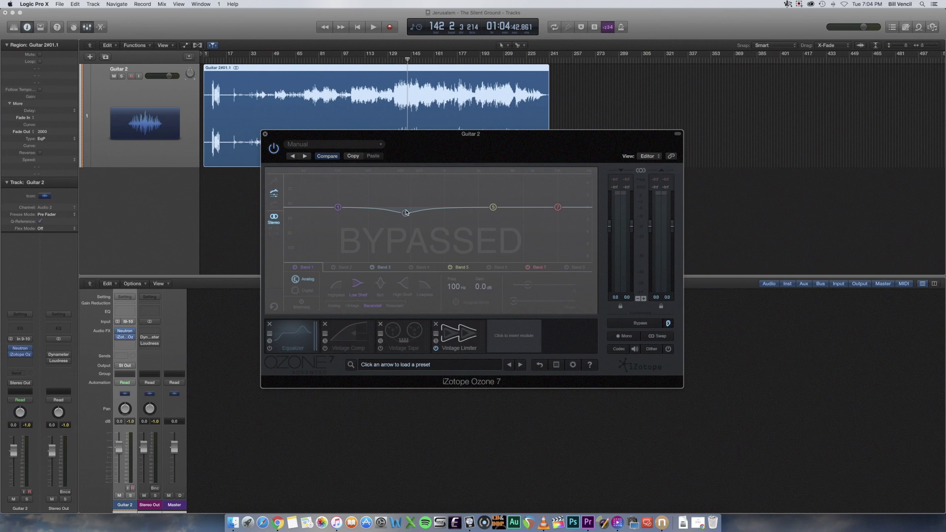
click(269, 349)
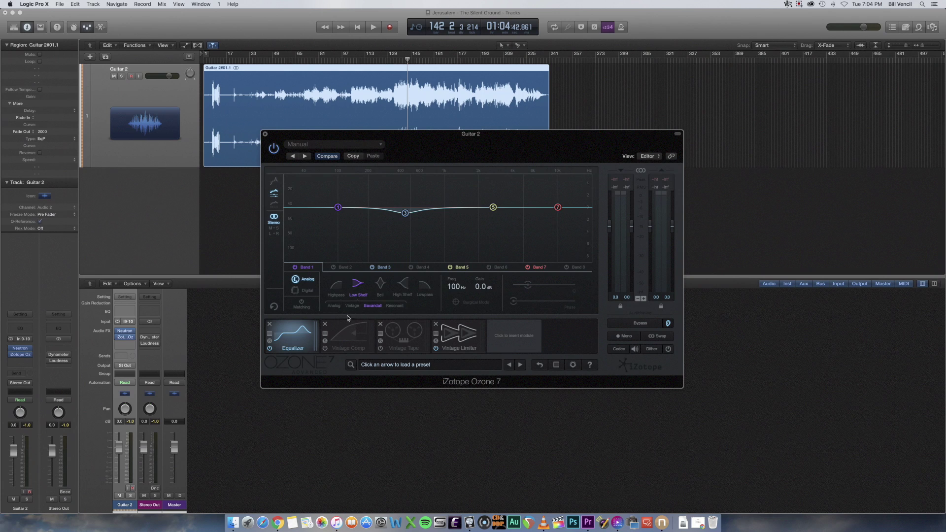
click(405, 213)
mouse_move(406, 214)
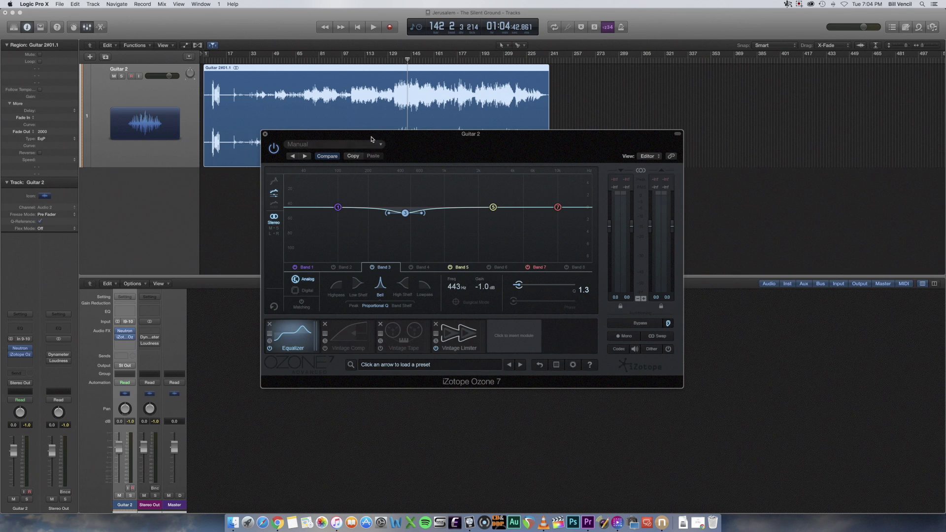
drag(394, 134, 394, 157)
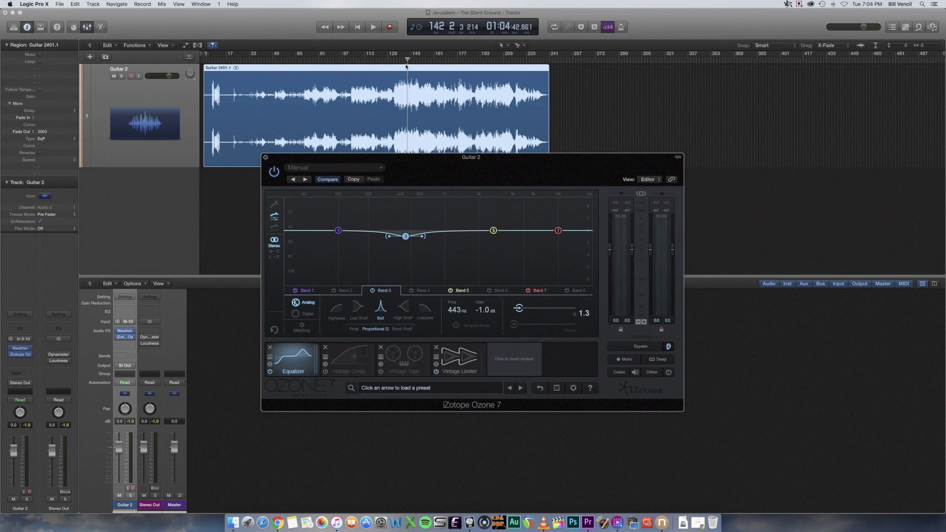
- Play the guitar from around bar 137 and compare its sound with Ozone's Equalizer bypassed and enabled
drag(408, 60, 401, 60)
key(space)
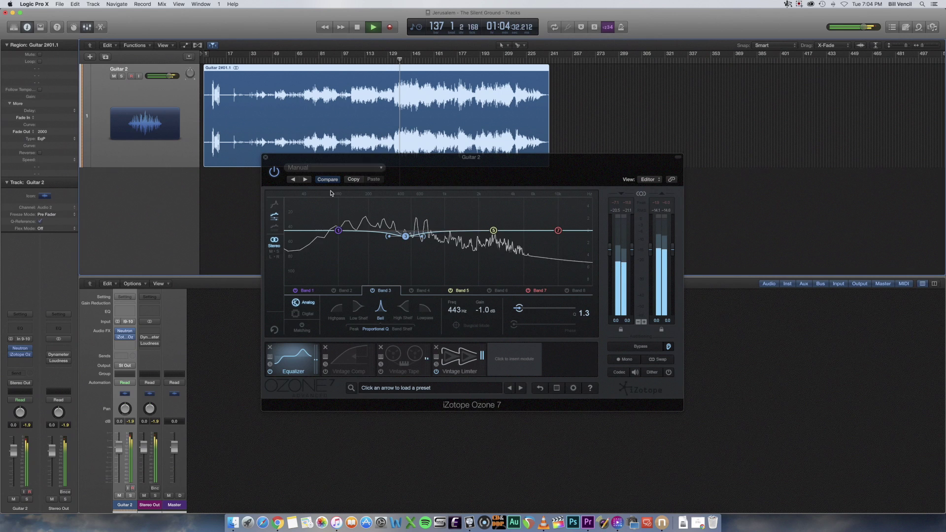
click(269, 373)
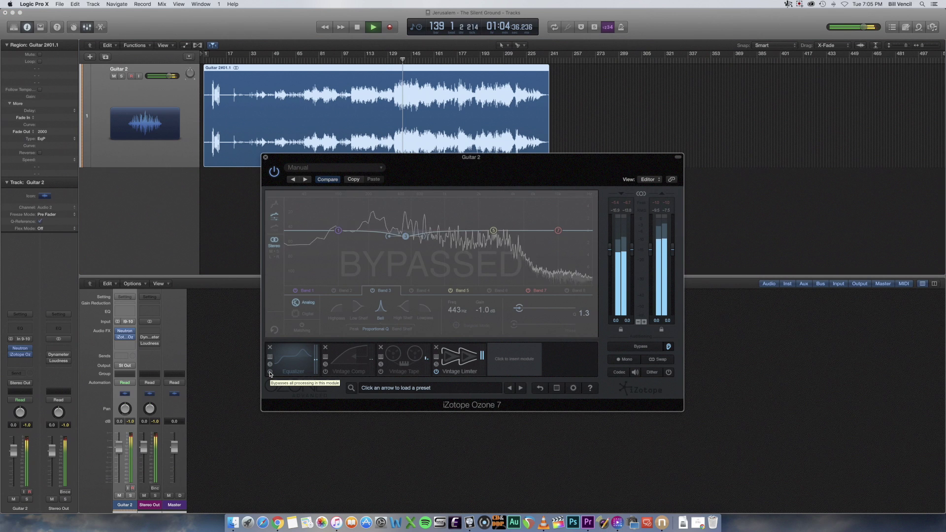
click(269, 373)
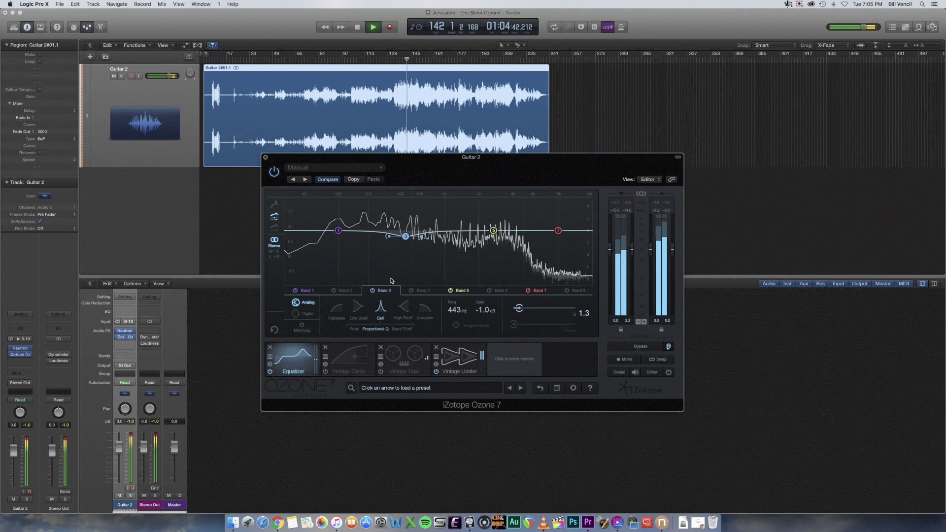
key(space)
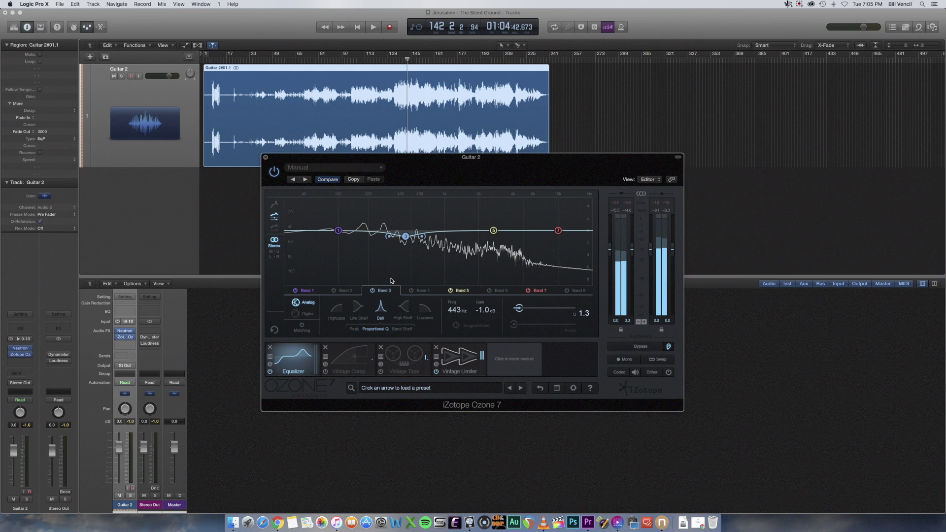
- Enable Ozone's Vintage Comp module and audition its compression on the guitar, replaying from around bar 144
click(347, 357)
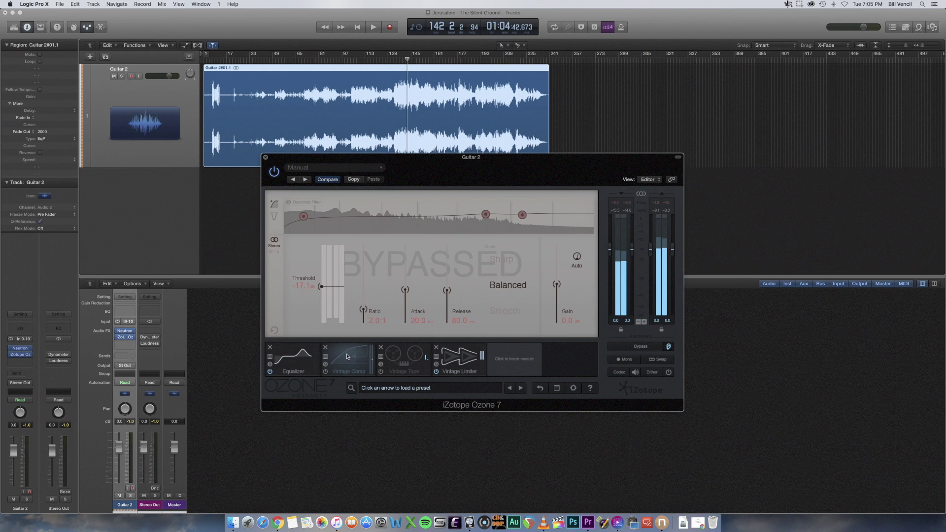
click(326, 372)
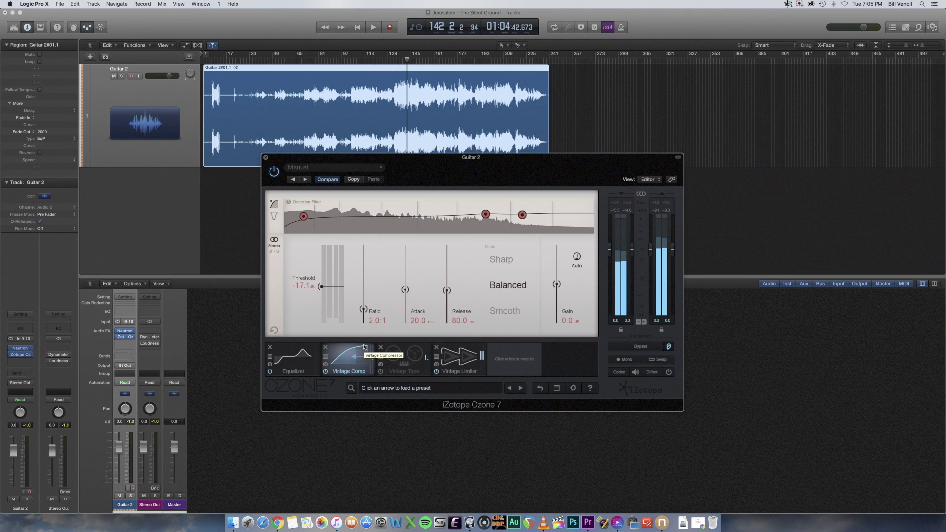
key(space)
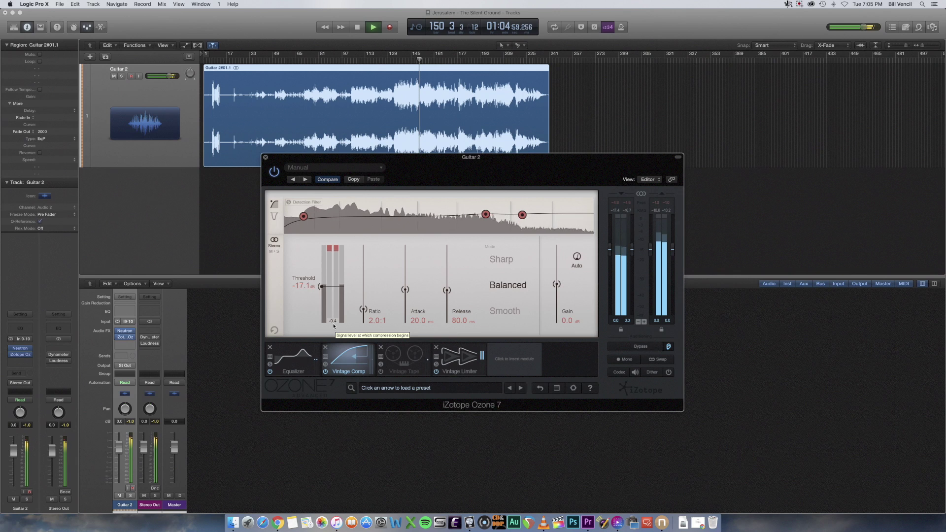
key(space)
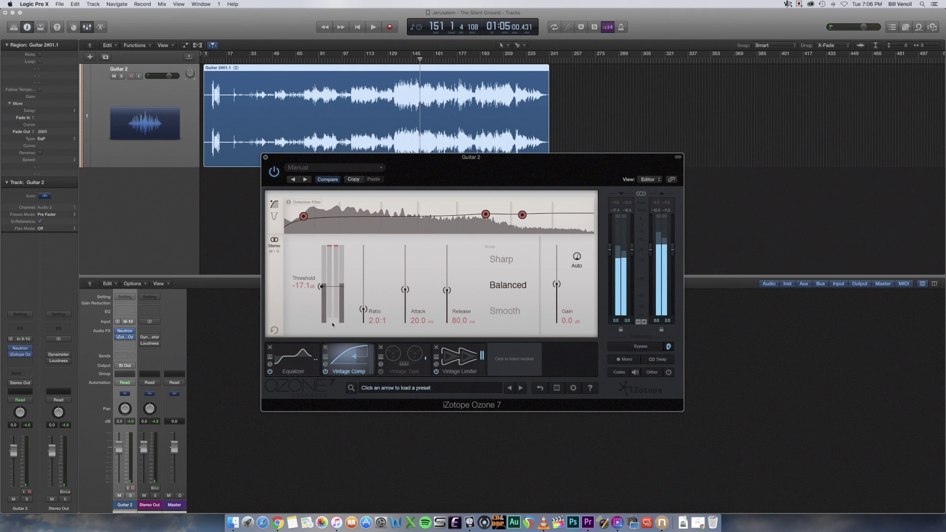
click(411, 61)
key(space)
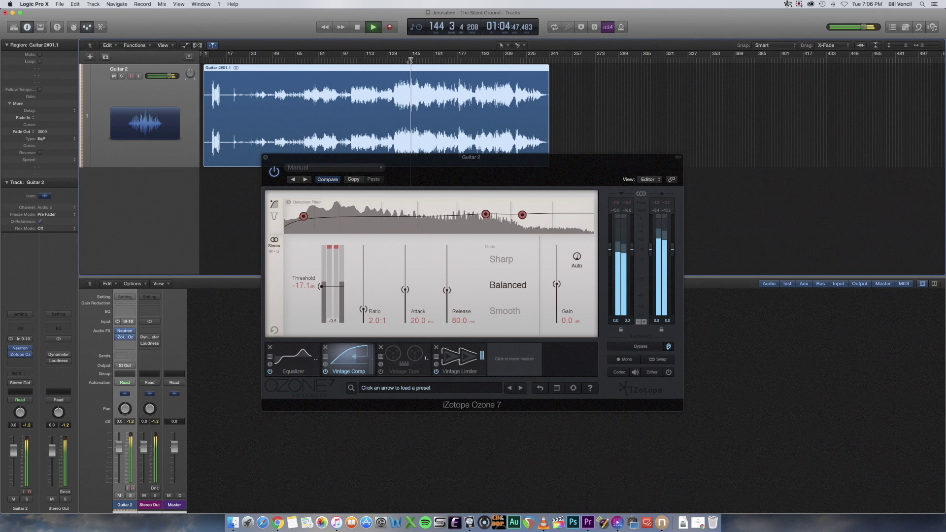
key(space)
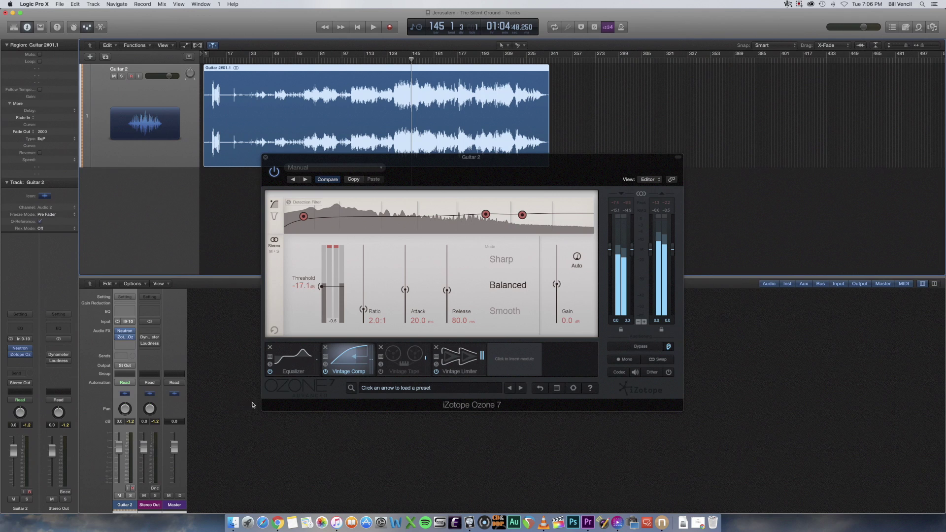
- Review the Vintage Tape module's settings with it temporarily enabled, and move the playhead back to bar 136
click(403, 358)
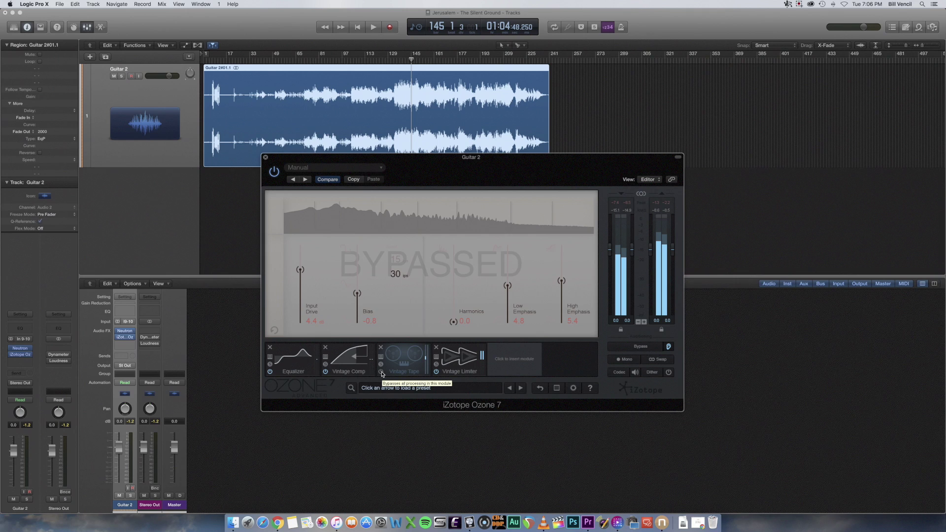
click(381, 372)
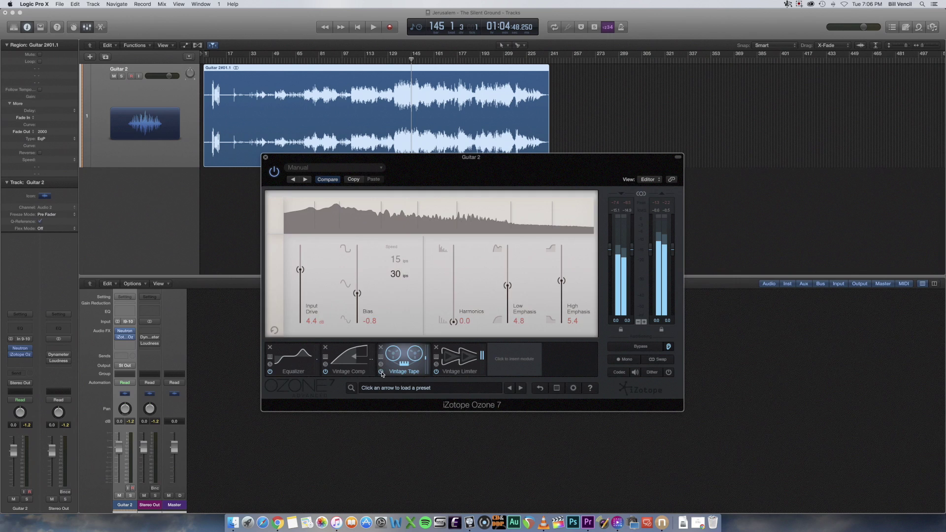
click(381, 373)
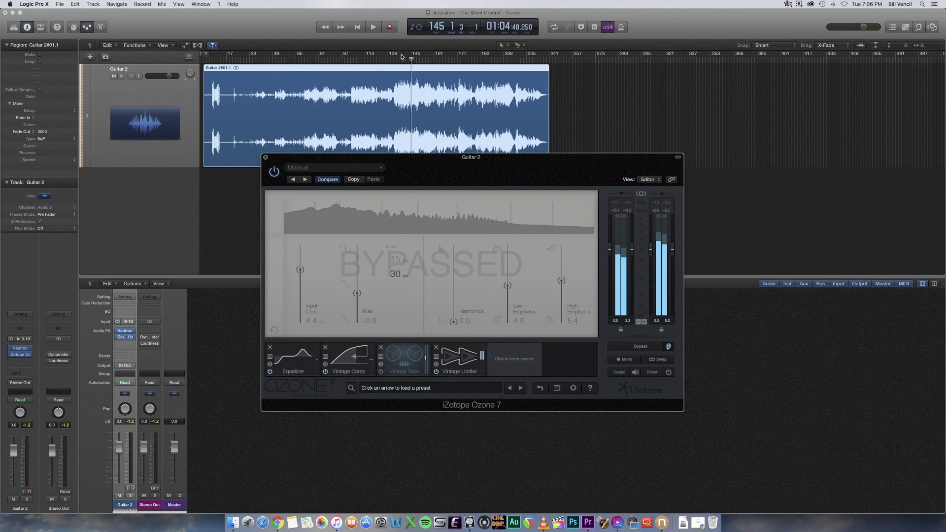
drag(411, 59, 399, 59)
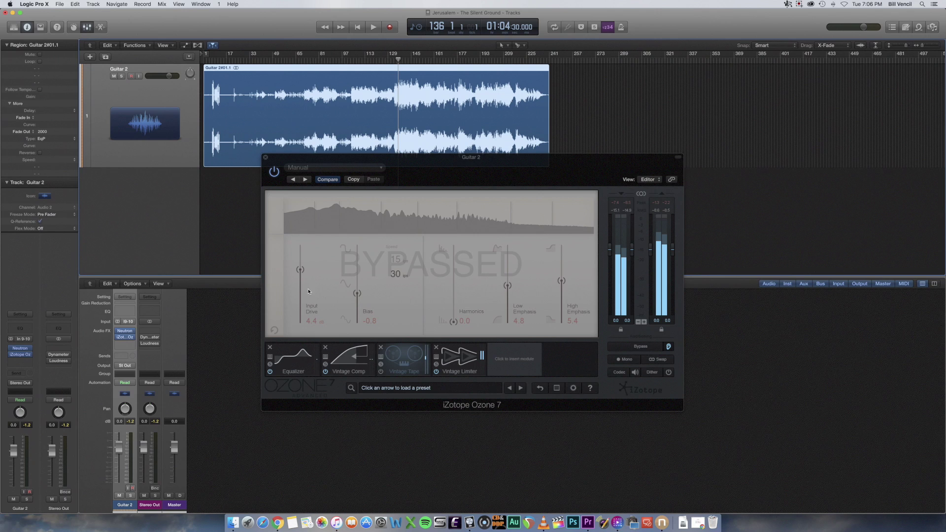
click(381, 372)
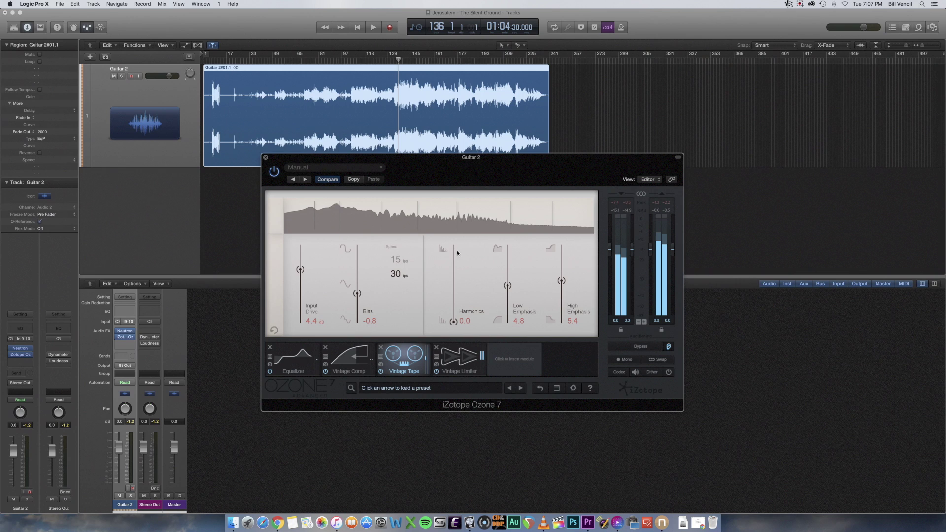
click(382, 373)
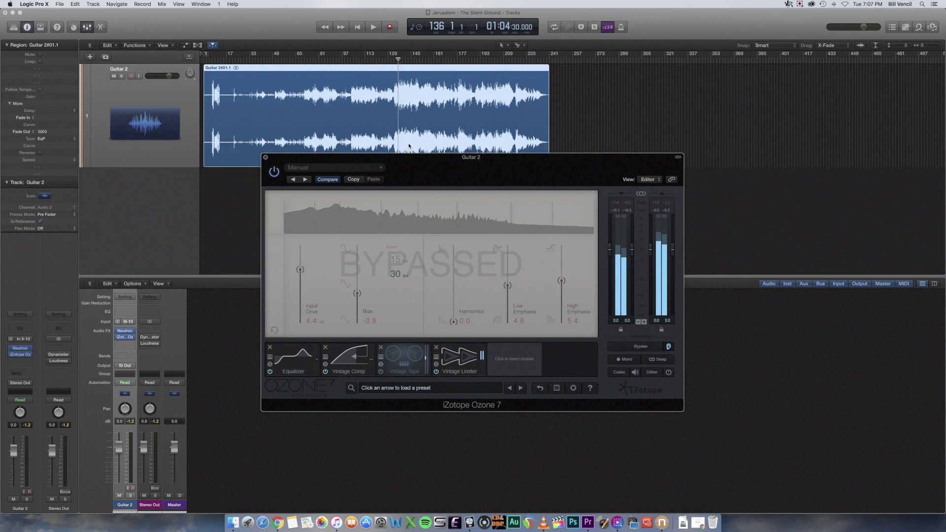
- Play from bar 136 comparing Vintage Tape bypassed and enabled, leave it enabled, and show the Vintage Limiter module
key(space)
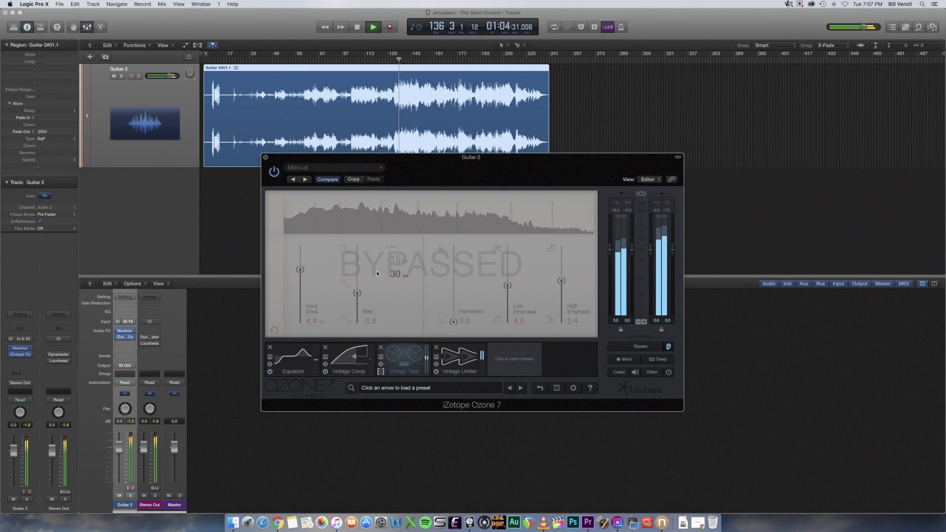
click(381, 372)
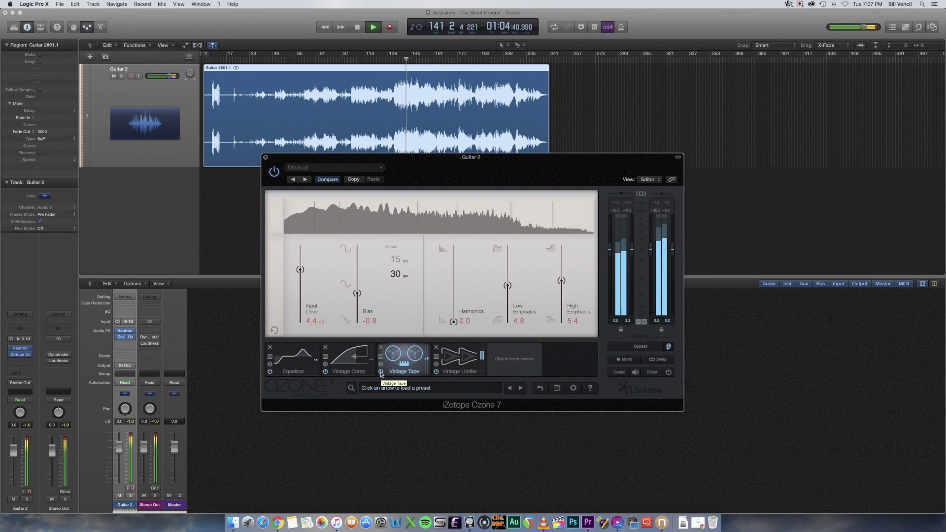
click(381, 373)
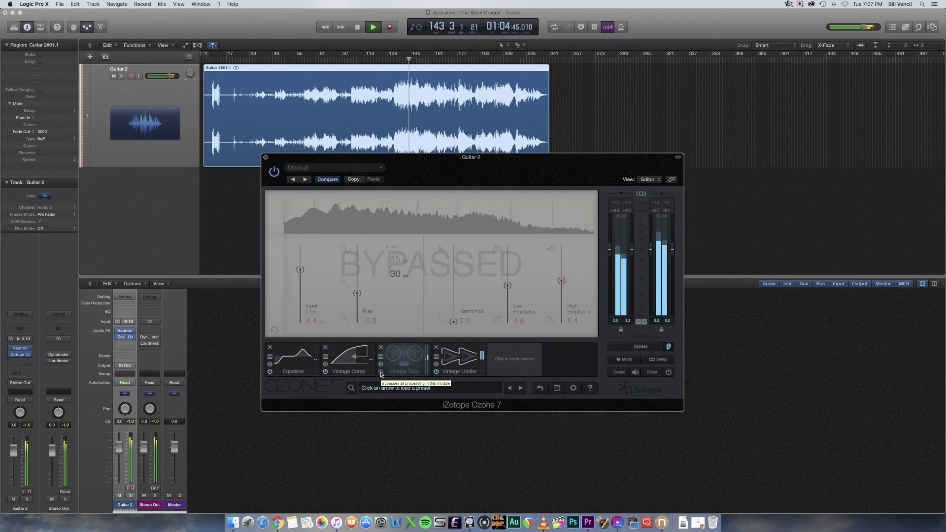
click(381, 373)
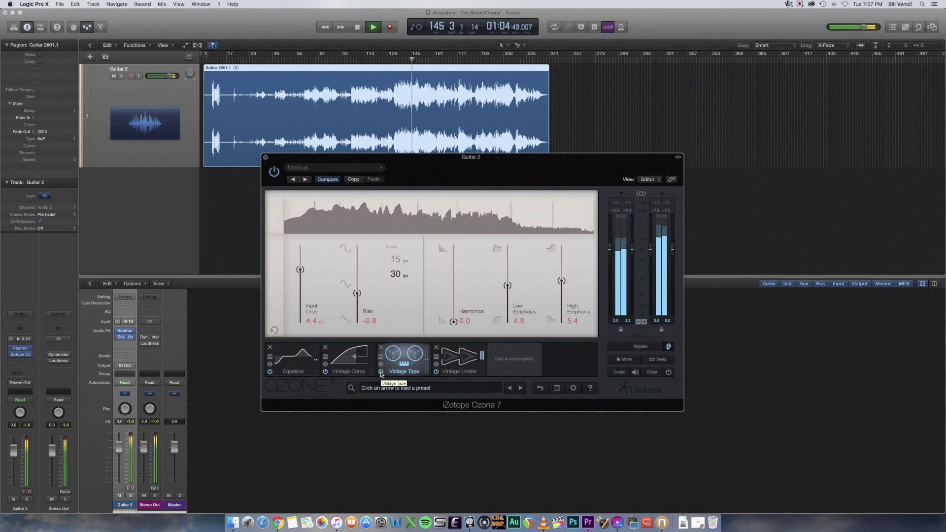
key(space)
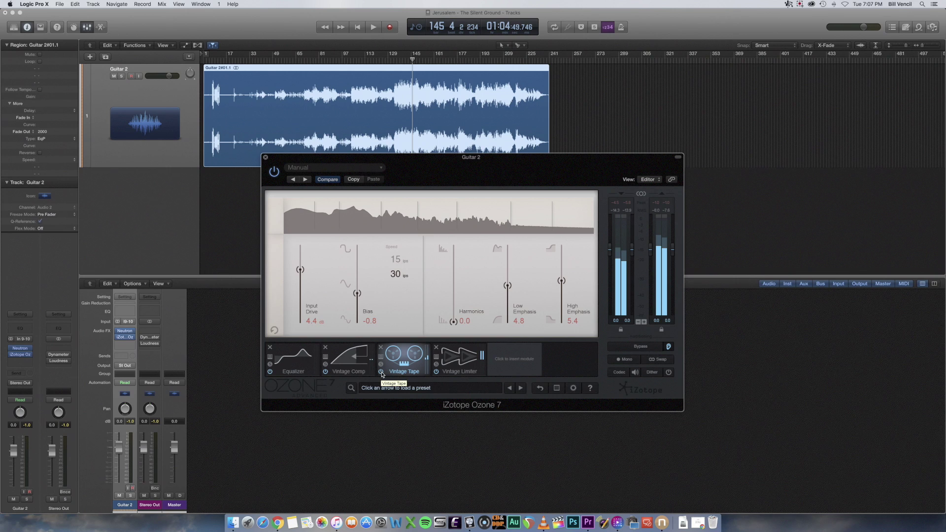
click(456, 354)
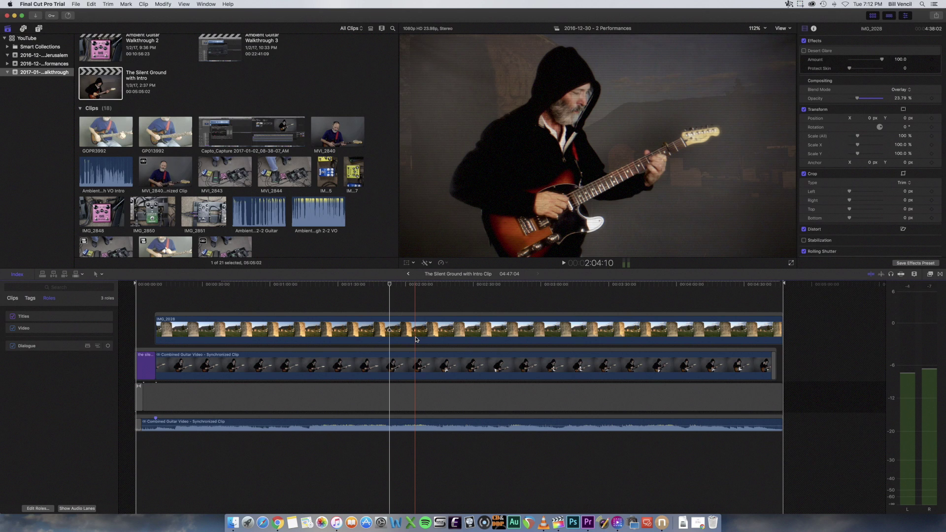
- In Final Cut Pro, select the Combined Guitar Video clip and compare its picture with the Romantic effect off and on
click(352, 366)
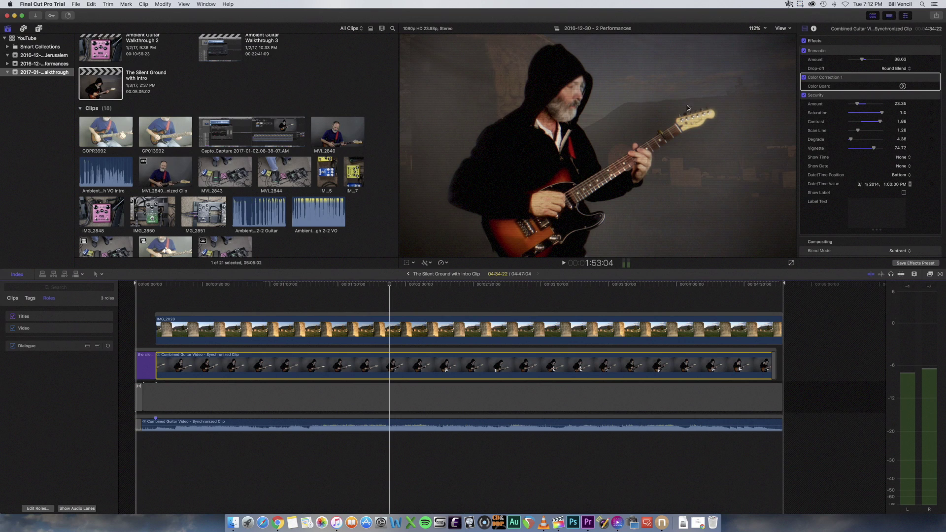
click(805, 51)
click(804, 51)
- Review Color Correction 1's color, saturation and exposure settings, and compare the clip with the correction off and on
click(903, 87)
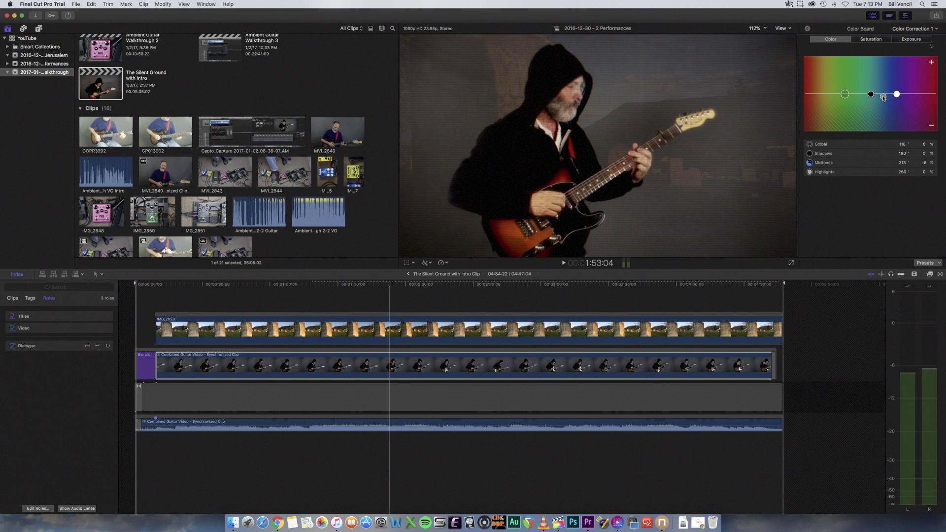
click(870, 39)
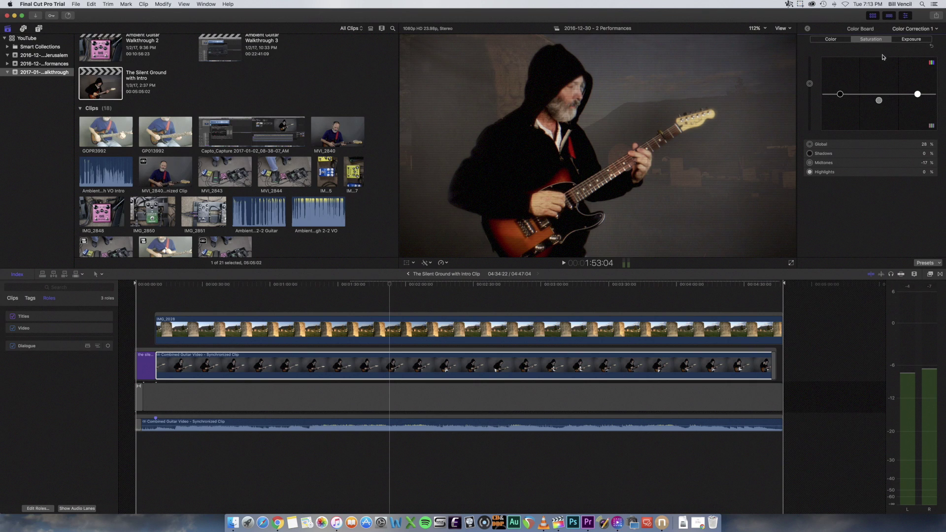
click(907, 40)
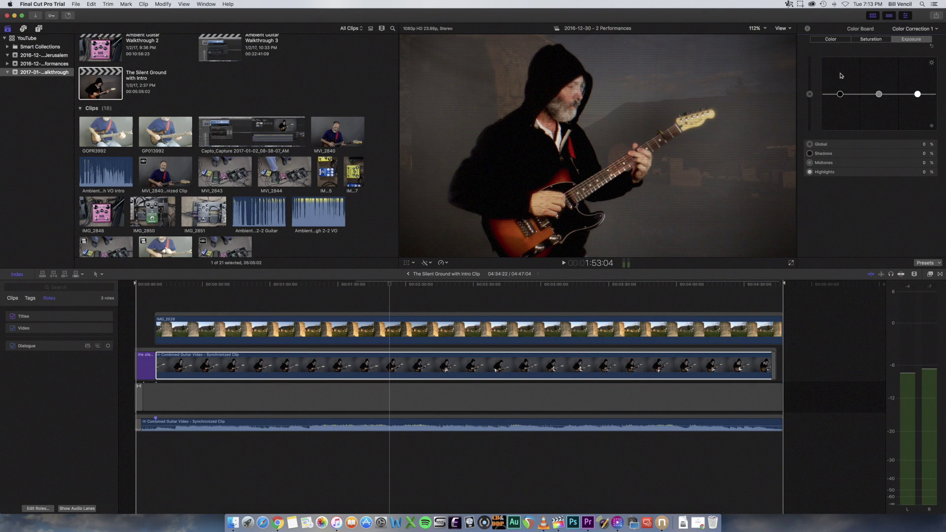
click(809, 31)
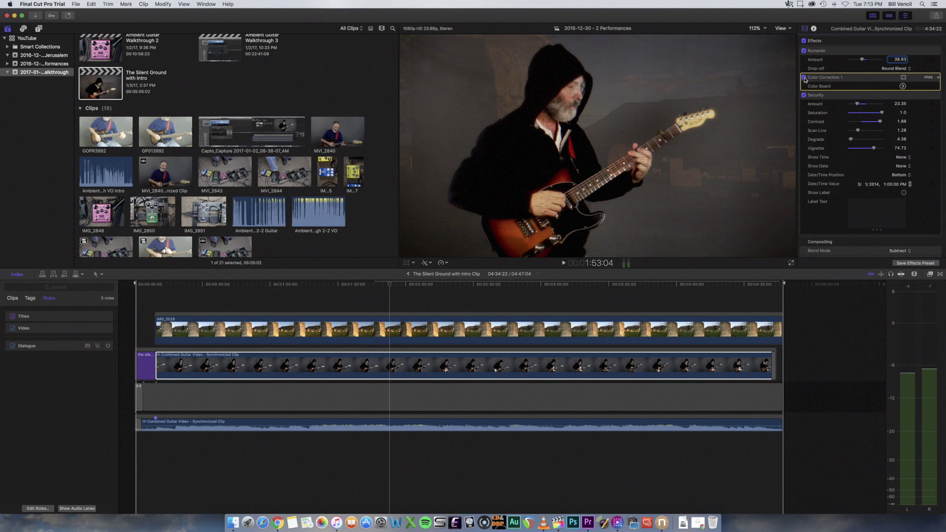
click(805, 78)
click(804, 78)
- Compare the clip with the Security effect off and on, and check the picture at 2:29:15 and near the timeline's end
click(804, 96)
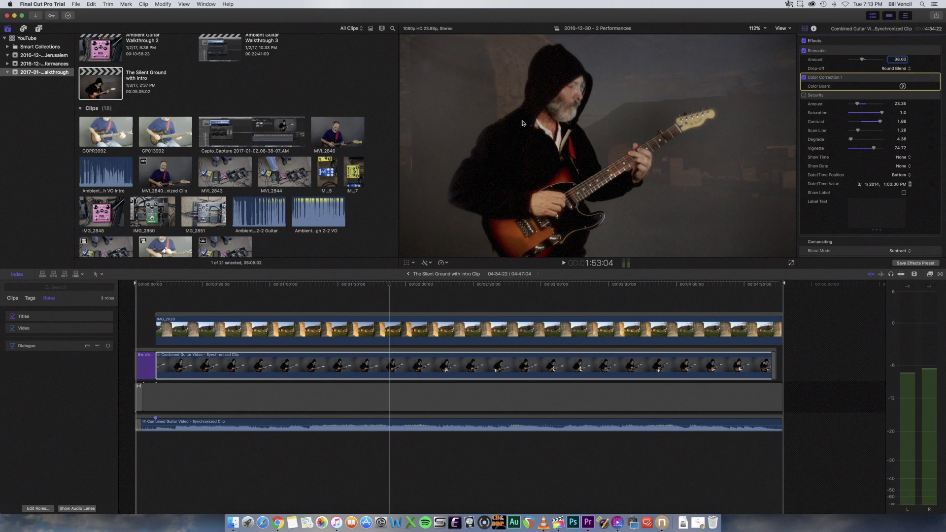
click(804, 95)
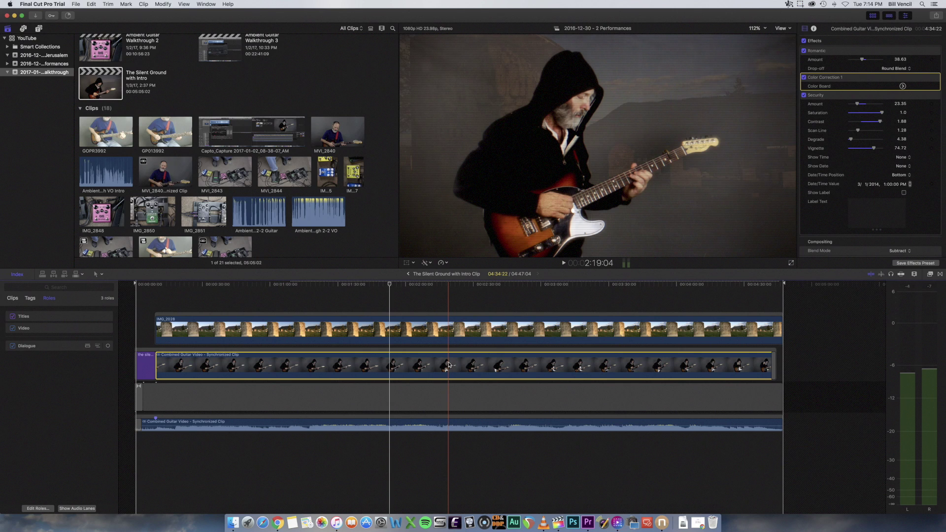
click(472, 296)
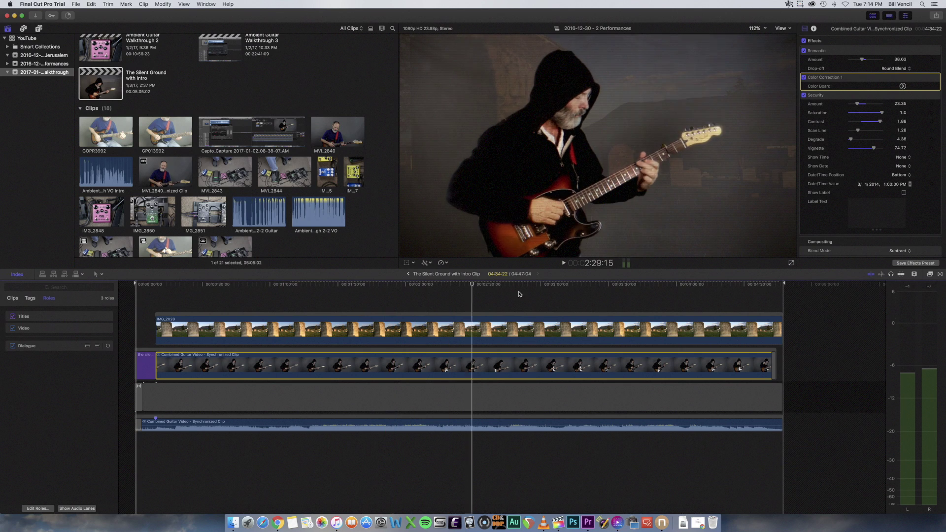
click(779, 330)
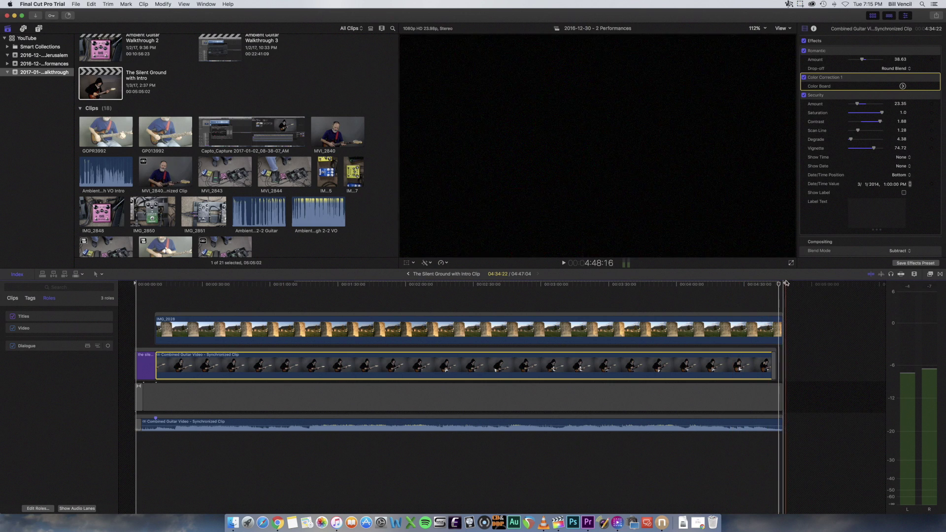
- Select the IMG_2028 overlay clip, then play the ending from about 4:33 and through the dissolve to the cemetery footage from about 4:42
drag(779, 285, 752, 286)
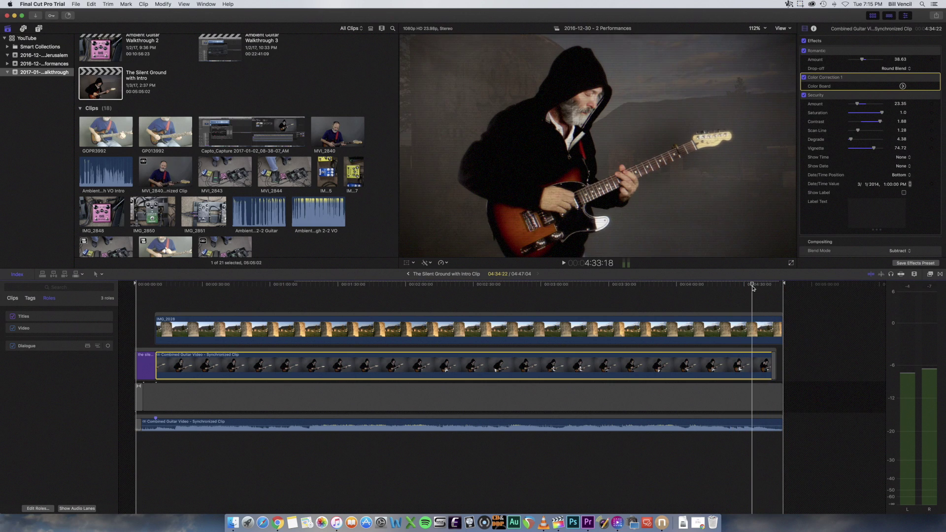
click(682, 334)
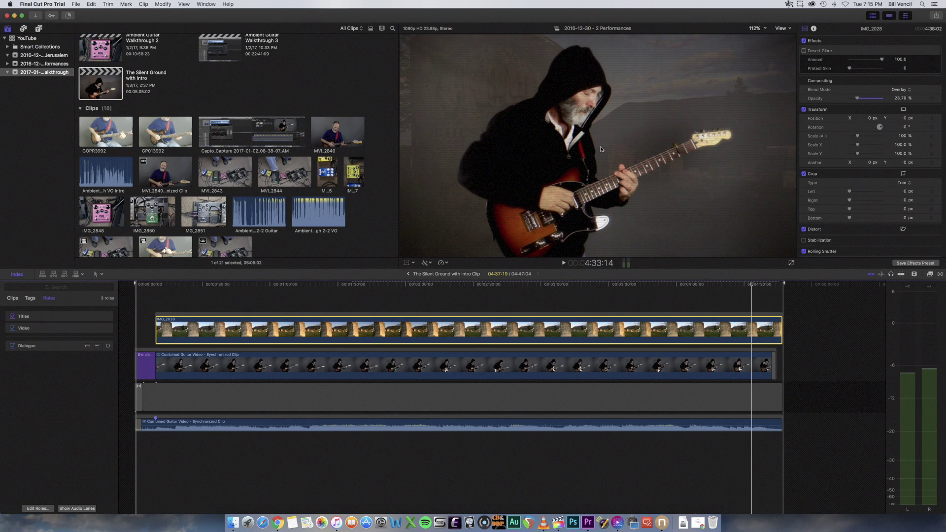
key(space)
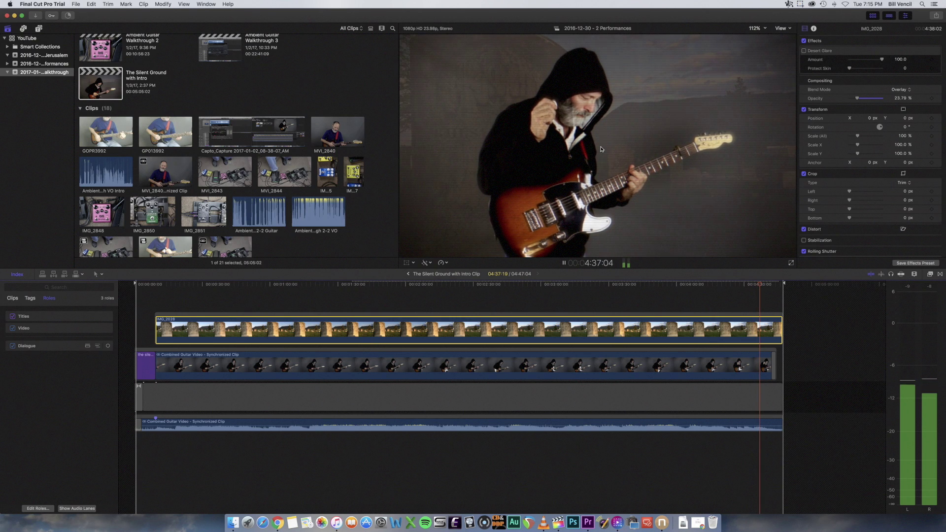
key(space)
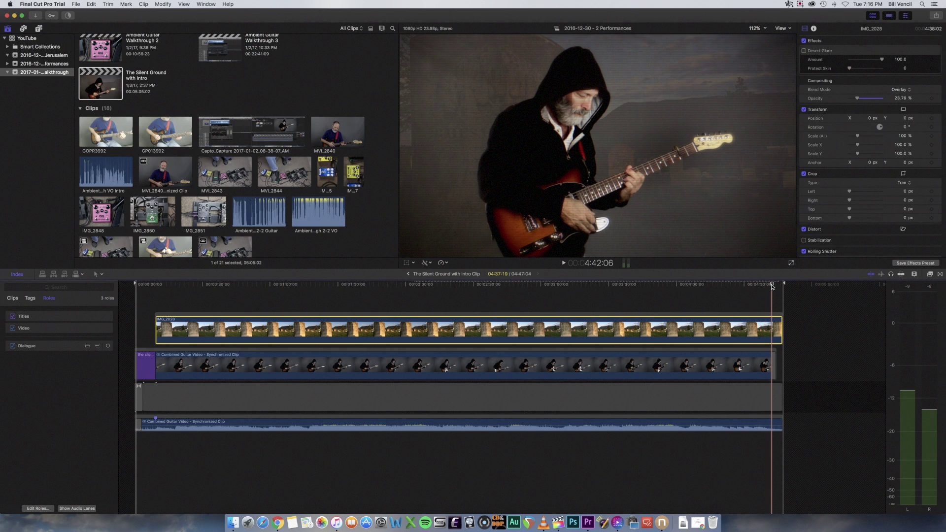
key(space)
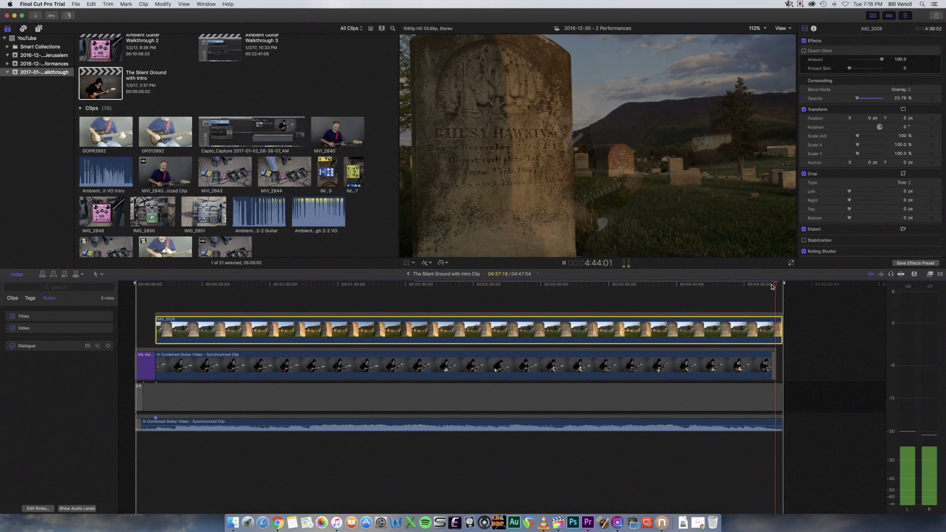
key(space)
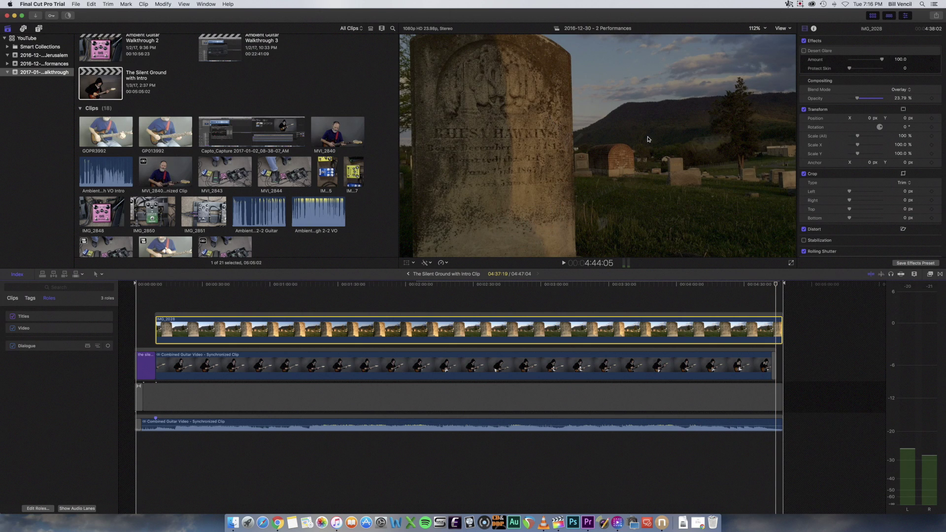
- Play the opening title's transition into the guitar footage, and select the storyline holding the title and the Combined Guitar Video clip
key(space)
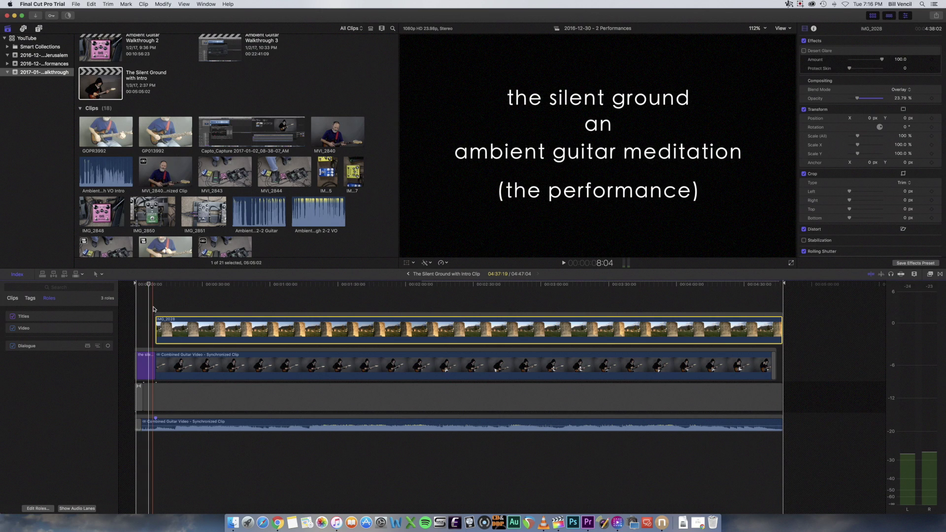
key(space)
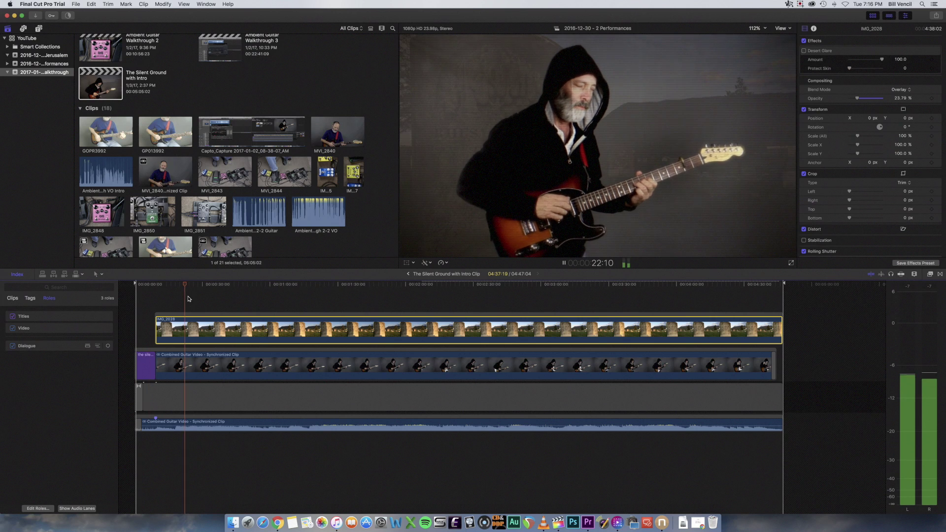
click(144, 318)
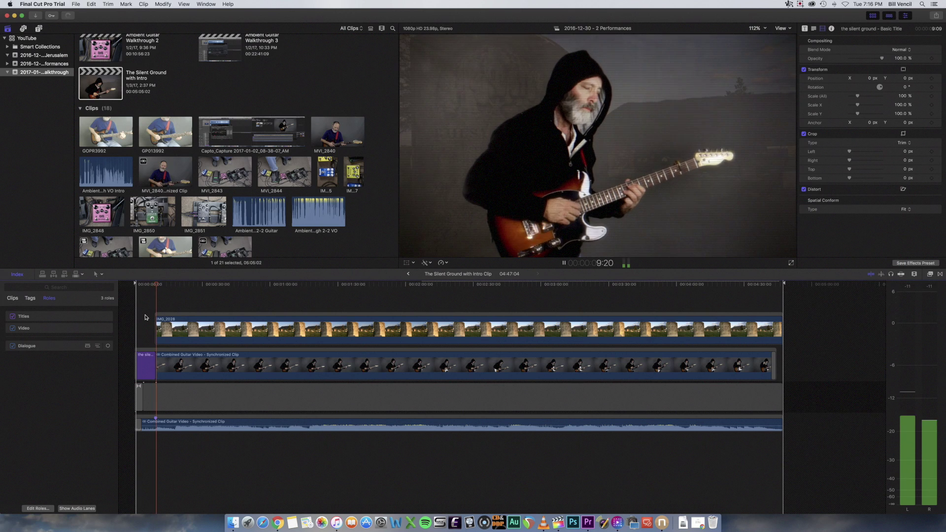
key(space)
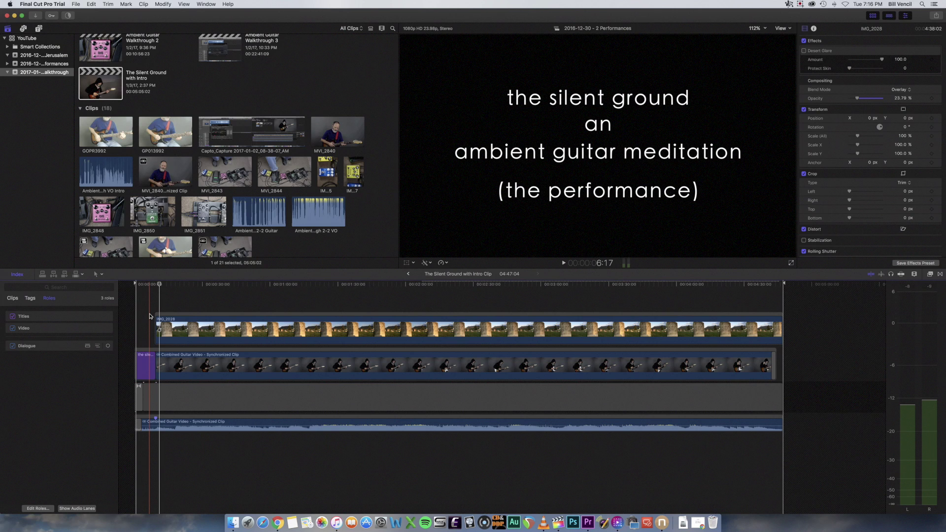
click(202, 362)
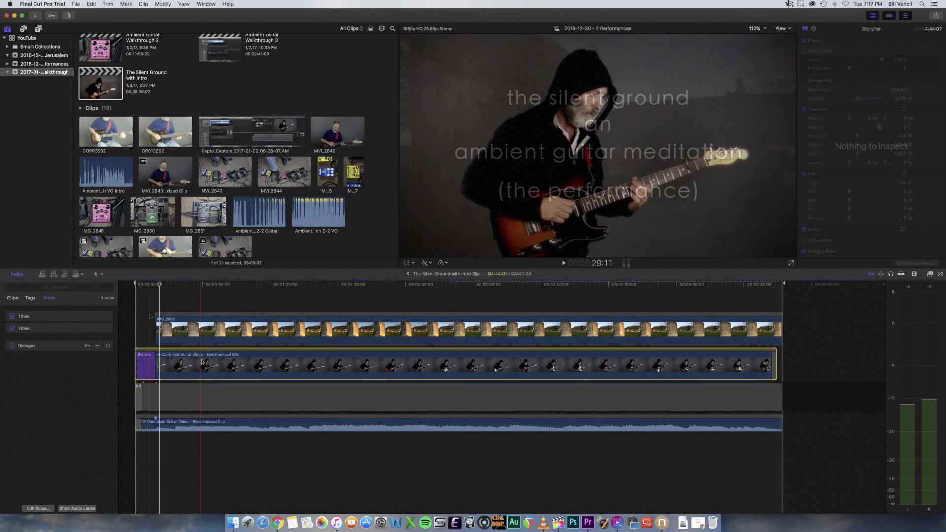